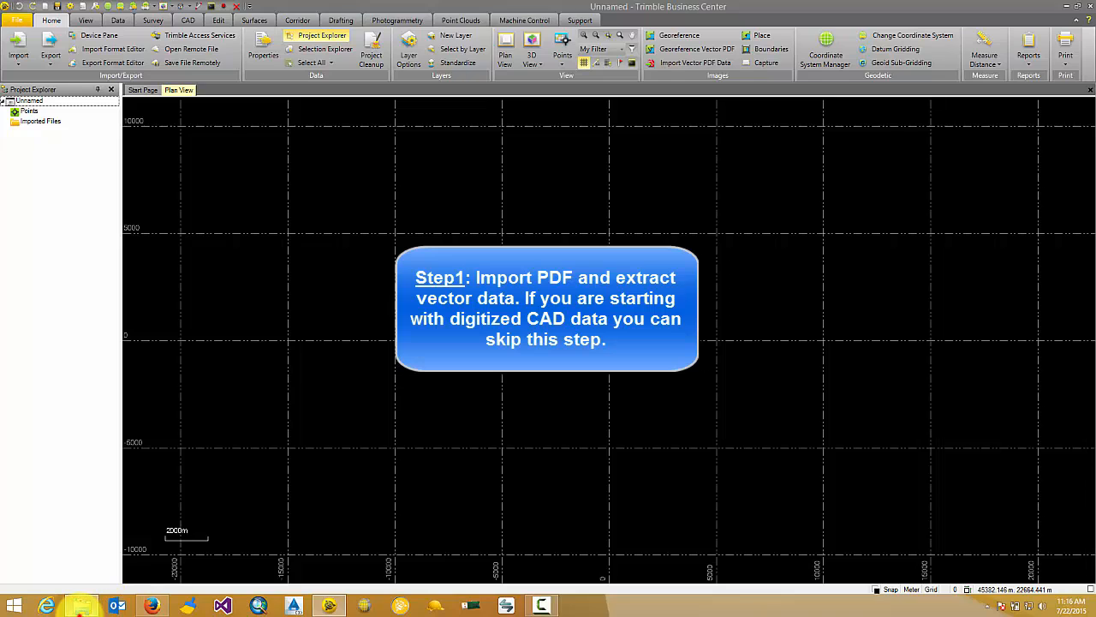
# Import page 001 of "(Takeoff Vector) To Import.pdf" from the file folder into the project at 150 dpi.
pyautogui.click(80, 605)
pyautogui.moveTo(178, 487); pyautogui.dragTo(722, 267)
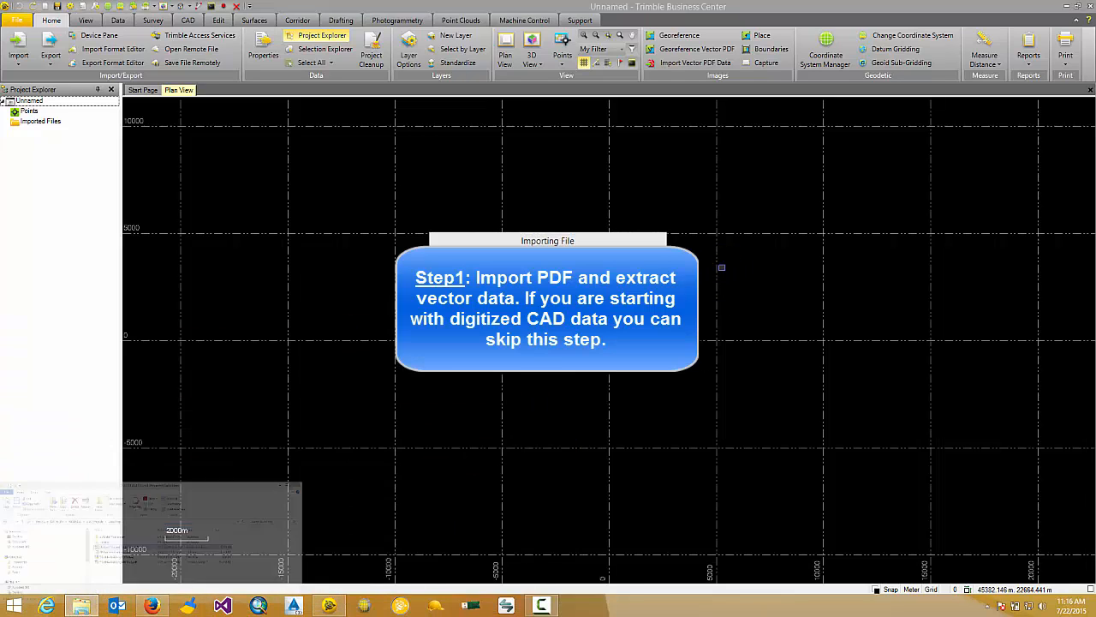
pyautogui.click(669, 385)
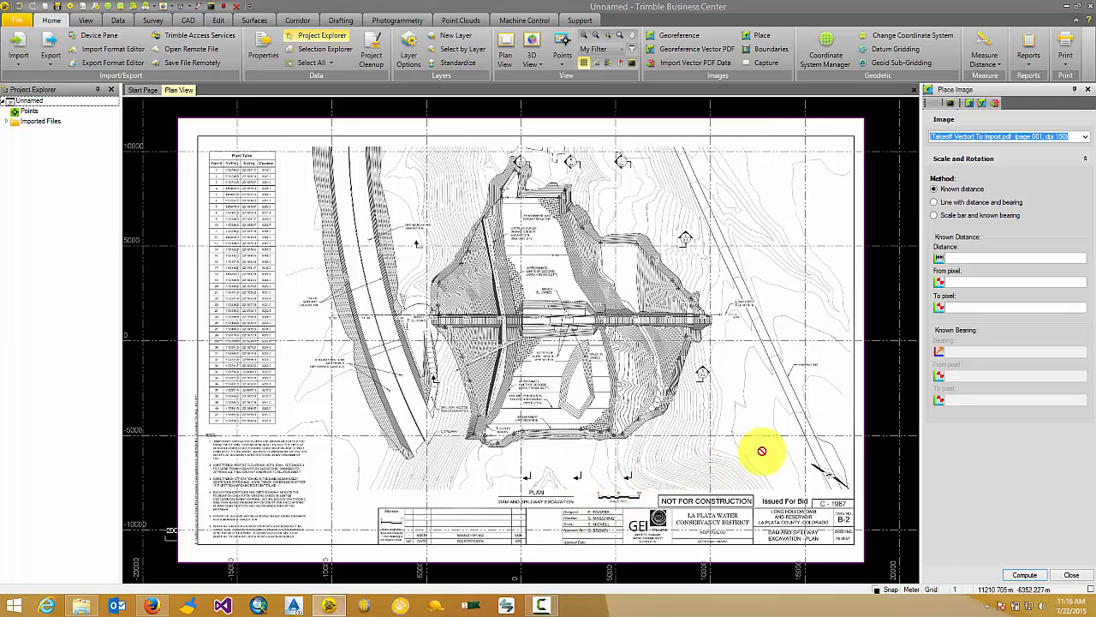
# Choose scale bar and known bearing as the image's scaling method and make the known distance ready for entry.
pyautogui.click(935, 215)
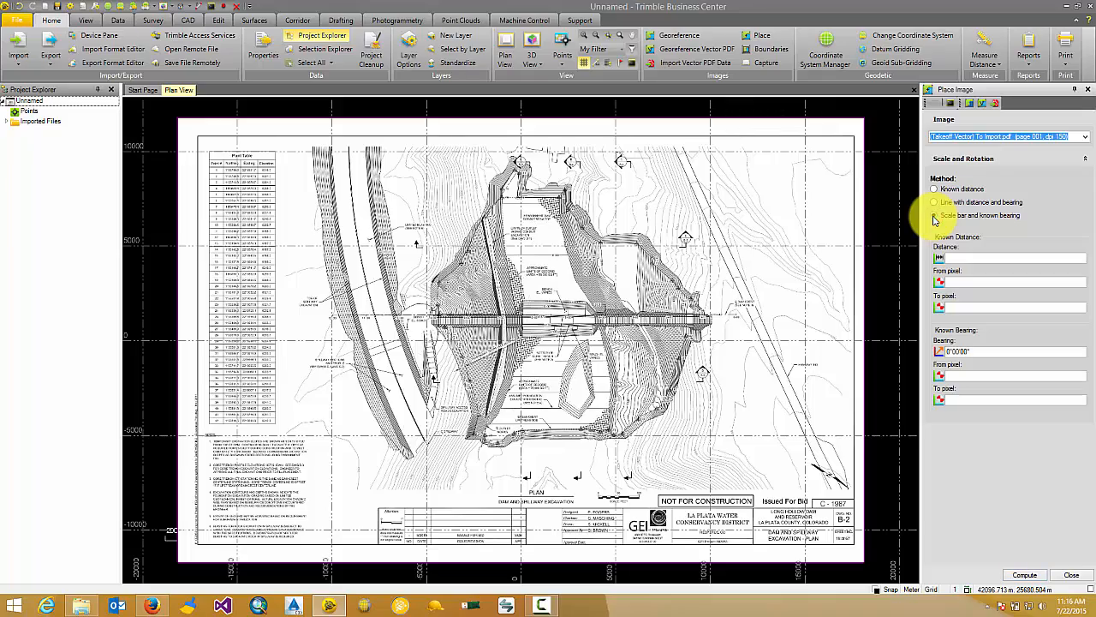
pyautogui.click(939, 257)
pyautogui.scroll(5, 634, 411)
pyautogui.scroll(2, 537, 413)
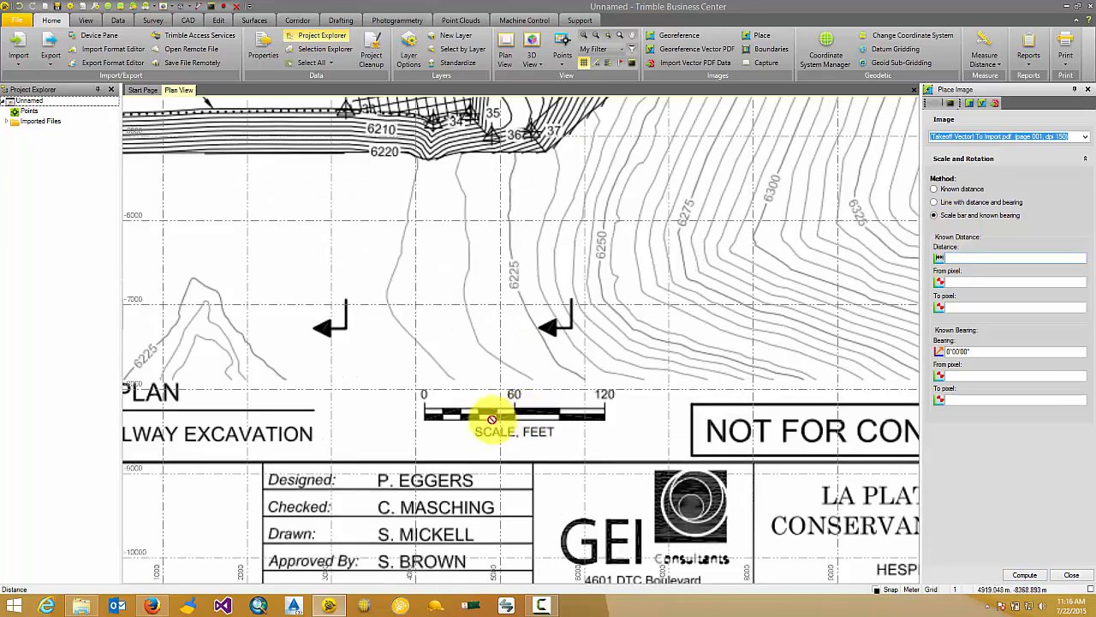
# Change the project's distance display unit to US survey foot.
pyautogui.click(912, 590)
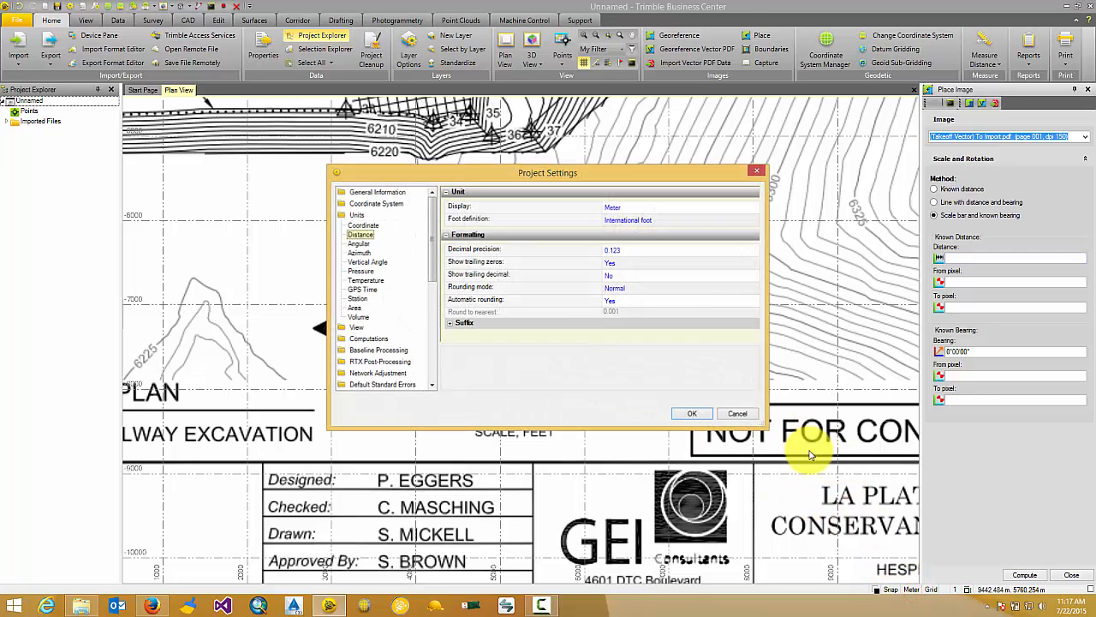
pyautogui.click(648, 209)
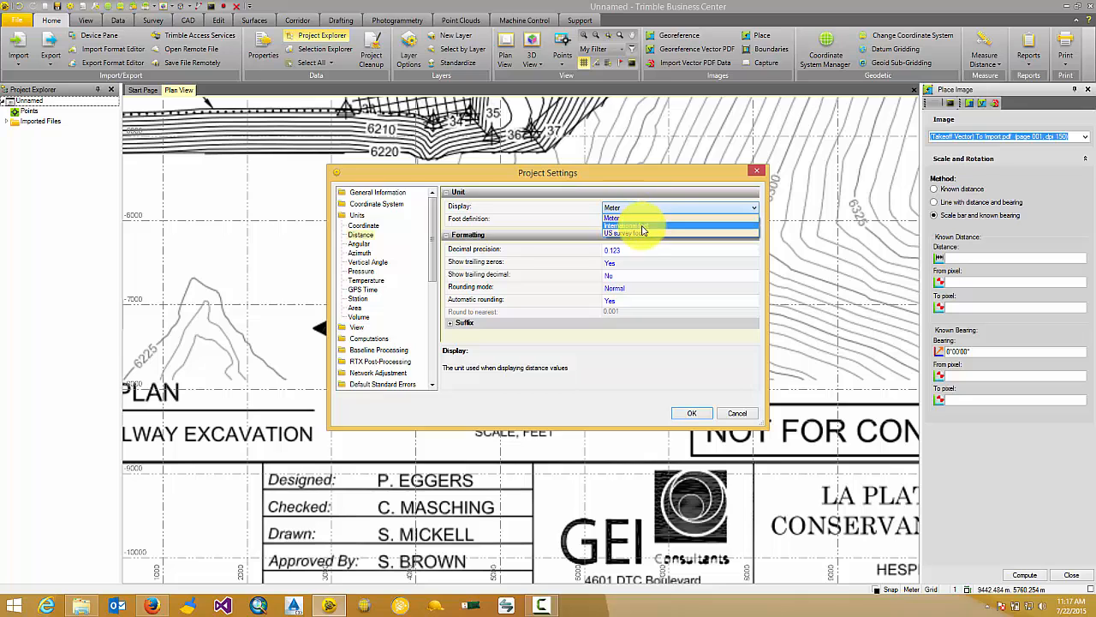
pyautogui.click(644, 225)
pyautogui.click(695, 413)
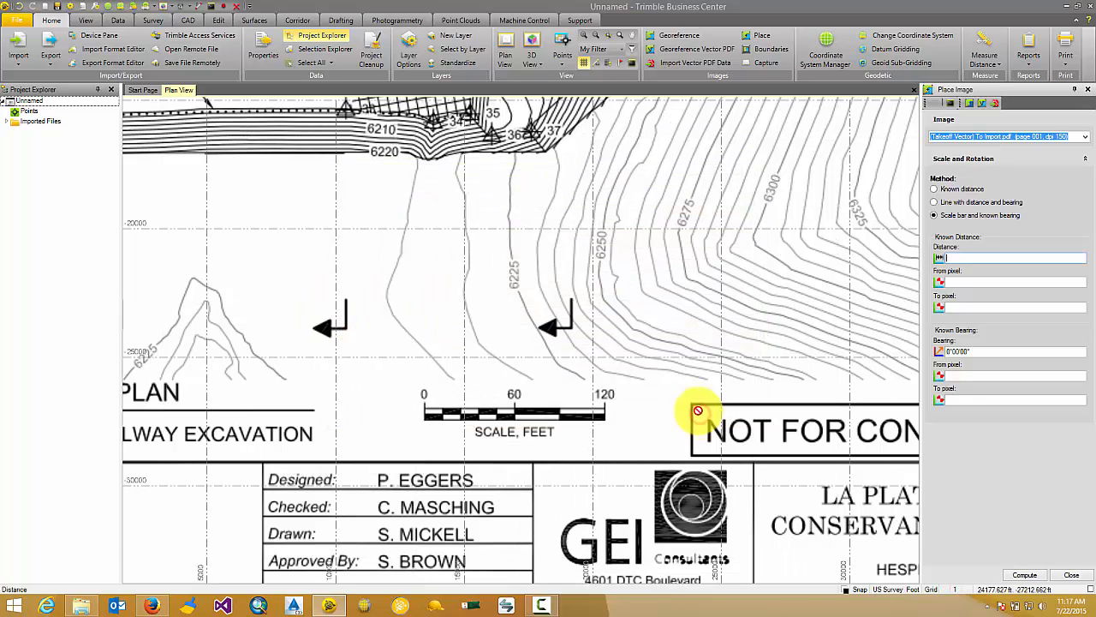
# Set the known distance to 120 ft, measured between the 0 and 120 ends of the sheet's scale bar.
pyautogui.click(957, 258)
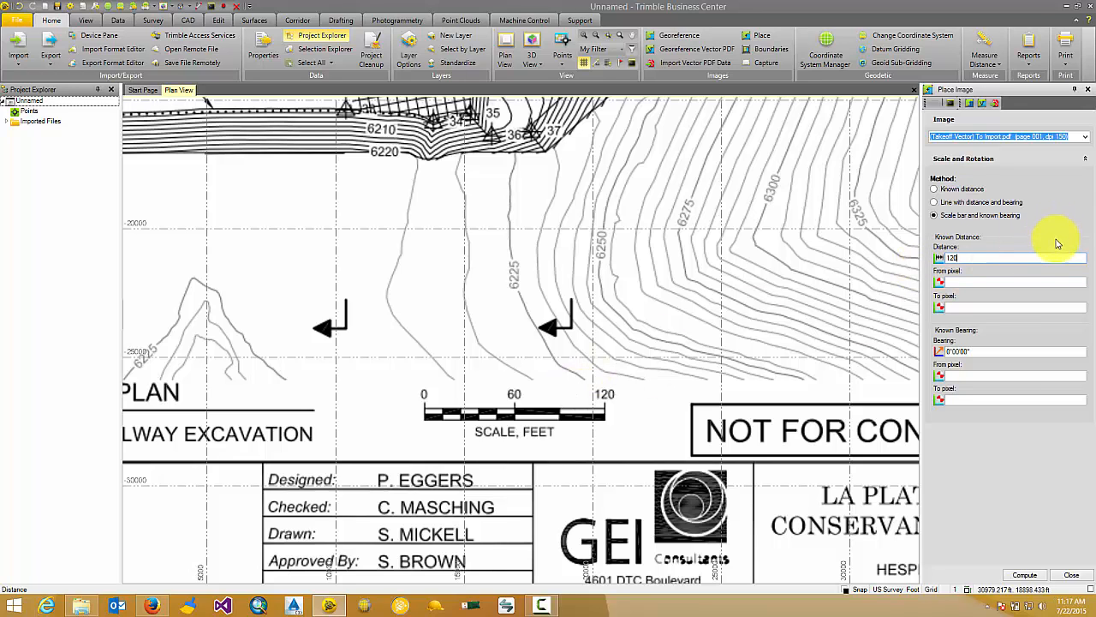
pyautogui.press('Tab')
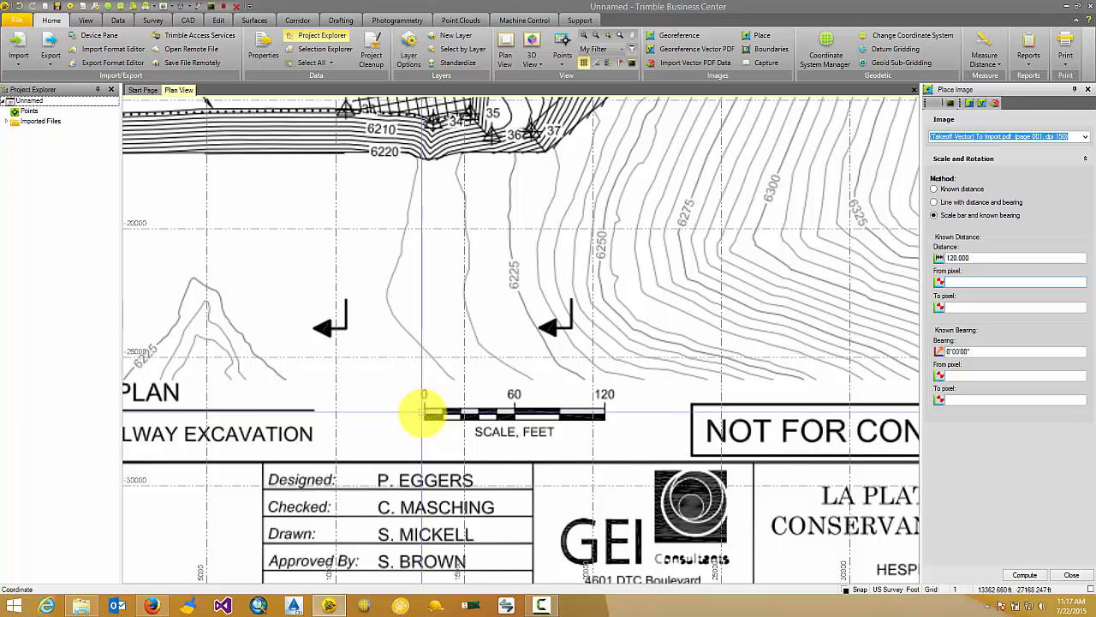
pyautogui.scroll(3, 423, 410)
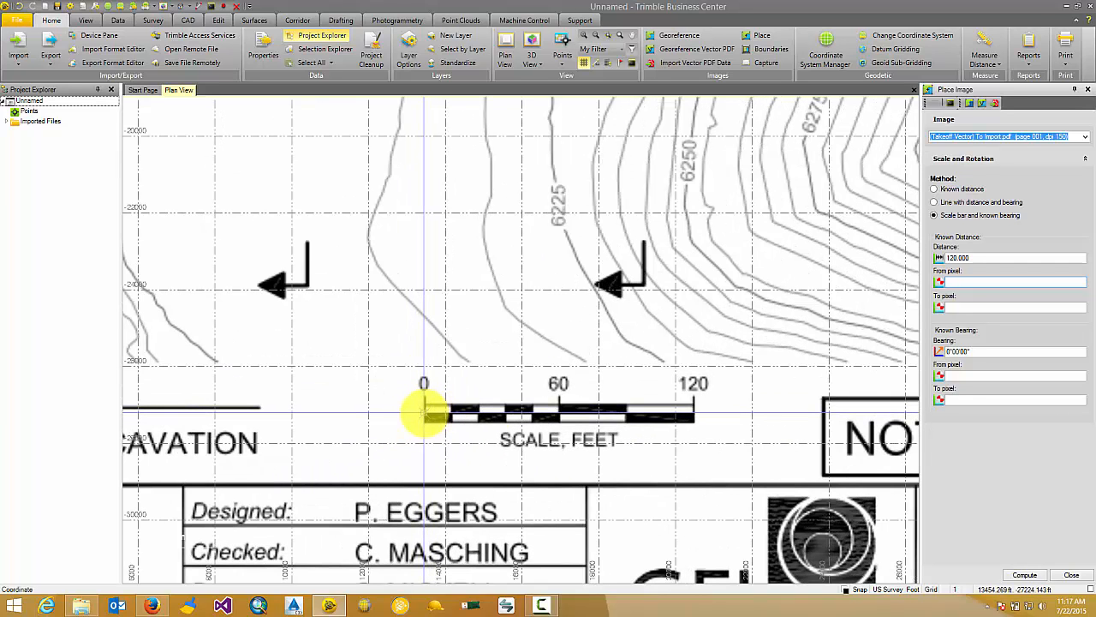
pyautogui.click(423, 413)
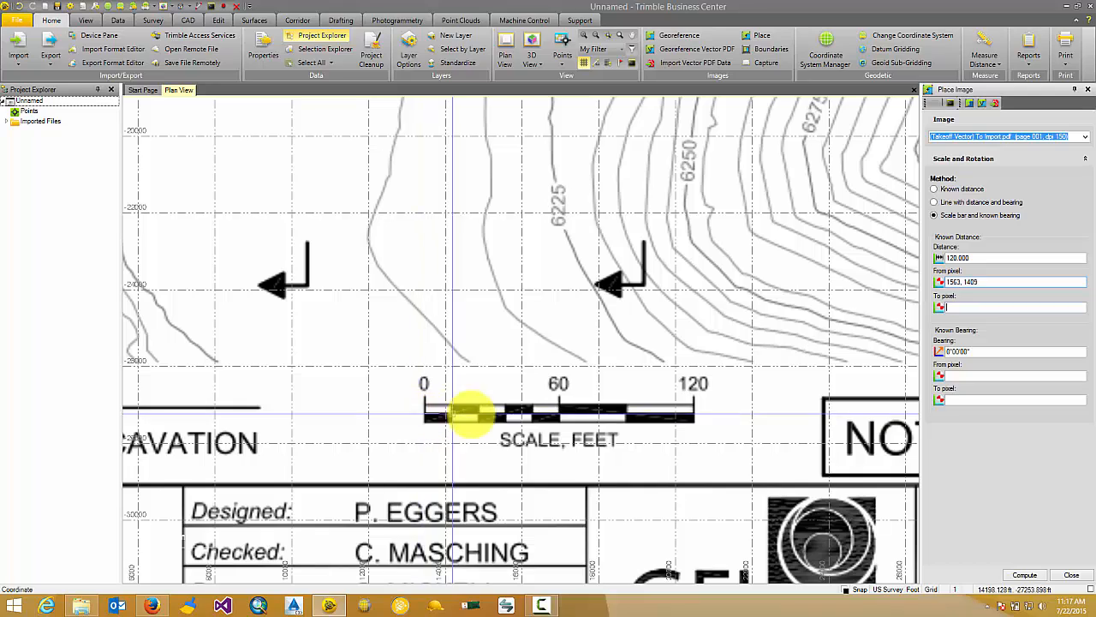
pyautogui.click(695, 415)
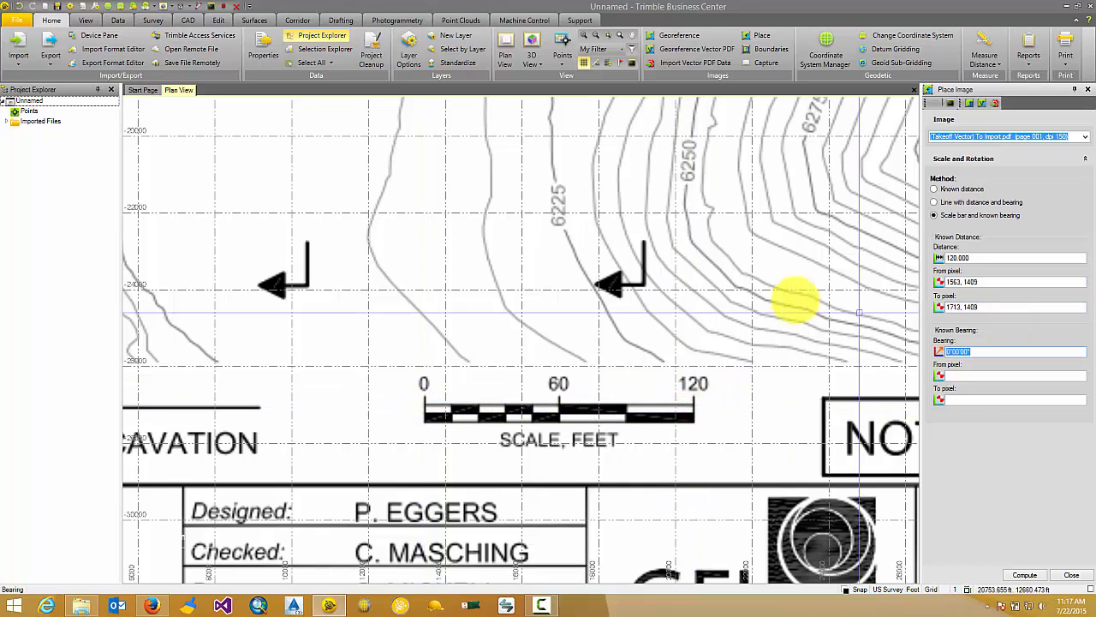
# Define the known 0°00'00" bearing with two pixels at the ends of the sheet's north arrow and compute the image placement.
pyautogui.scroll(-4, 796, 299)
pyautogui.scroll(2, 455, 307)
pyautogui.scroll(-4, 455, 307)
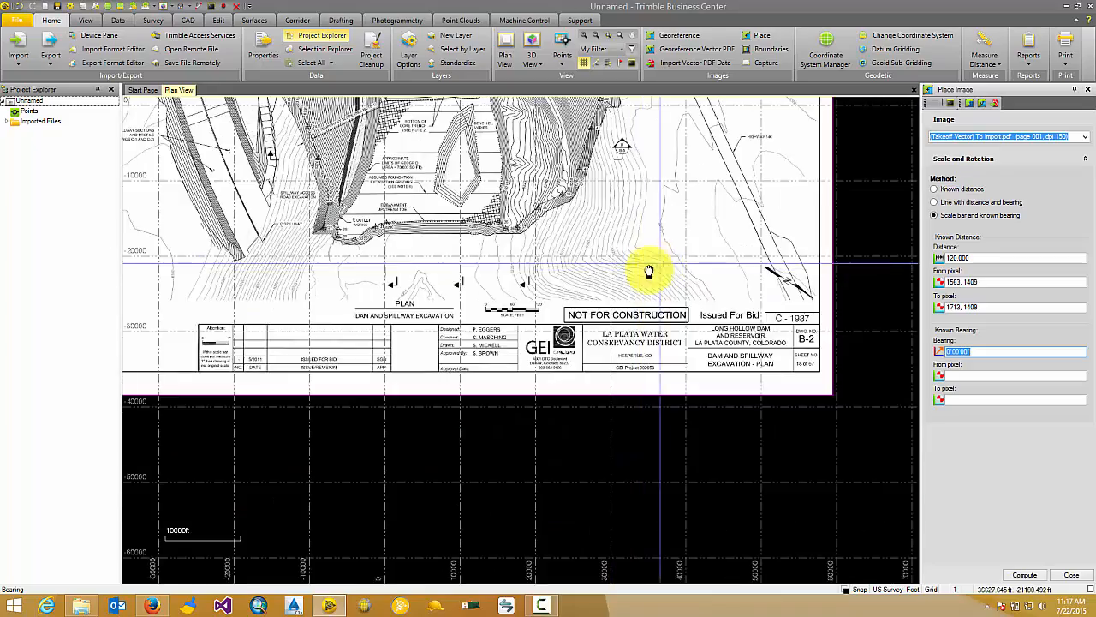
pyautogui.scroll(5, 643, 272)
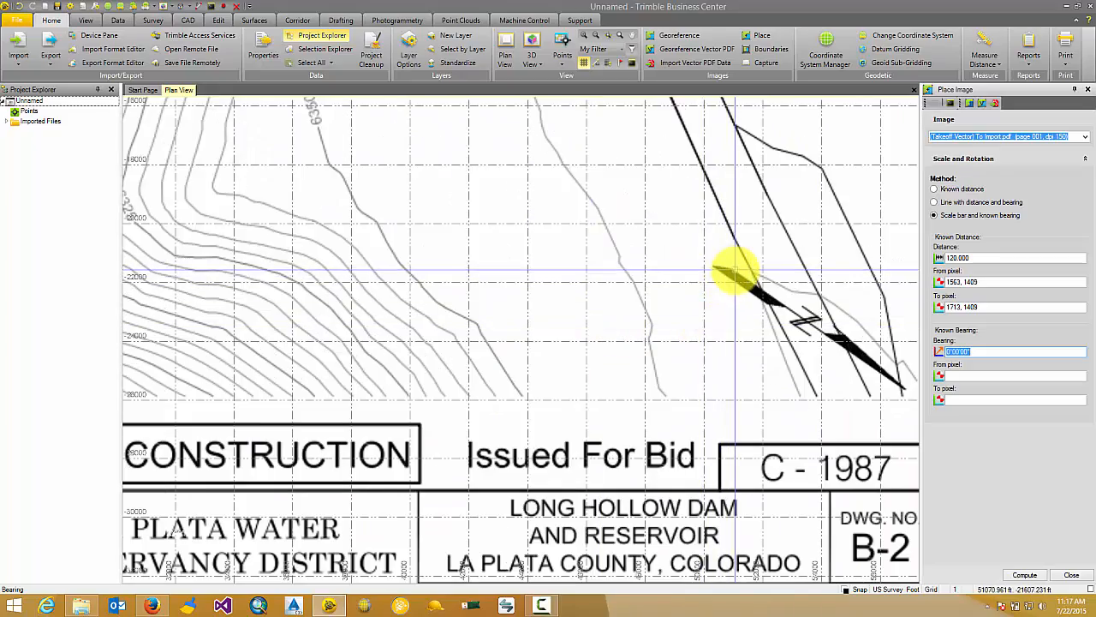
pyautogui.scroll(5, 727, 269)
pyautogui.click(963, 373)
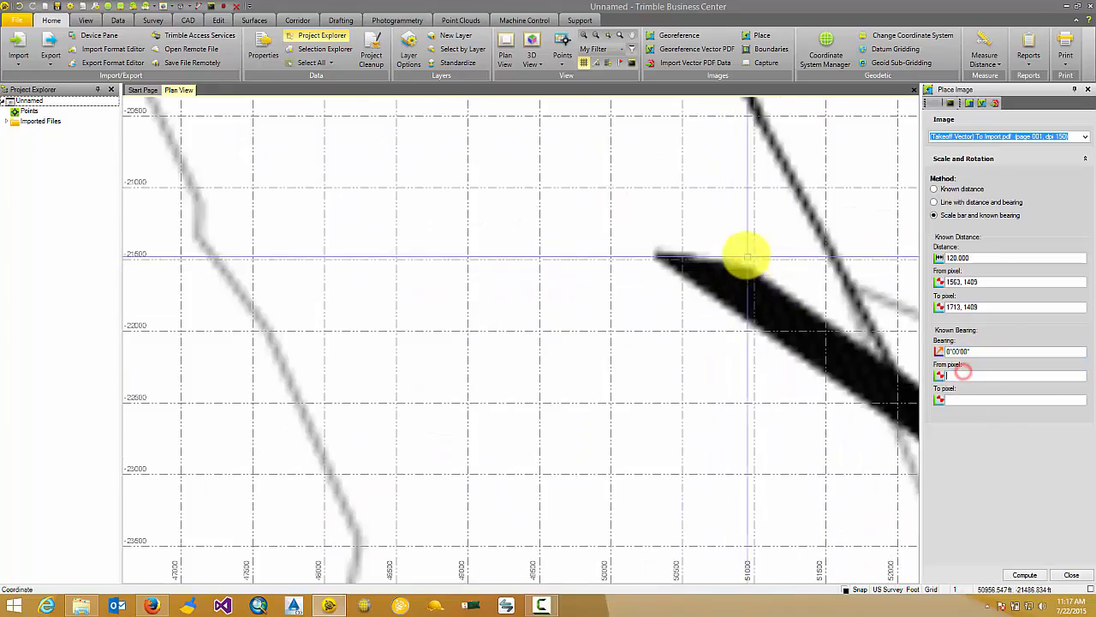
pyautogui.scroll(-3, 748, 268)
pyautogui.scroll(2, 466, 220)
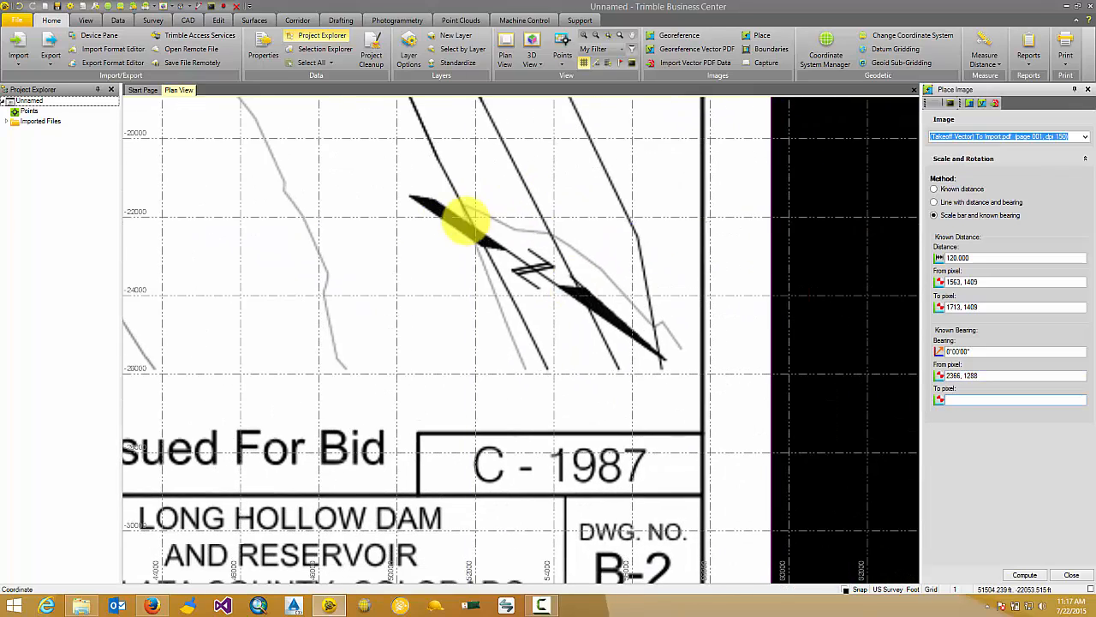
pyautogui.click(664, 360)
pyautogui.scroll(2, 664, 360)
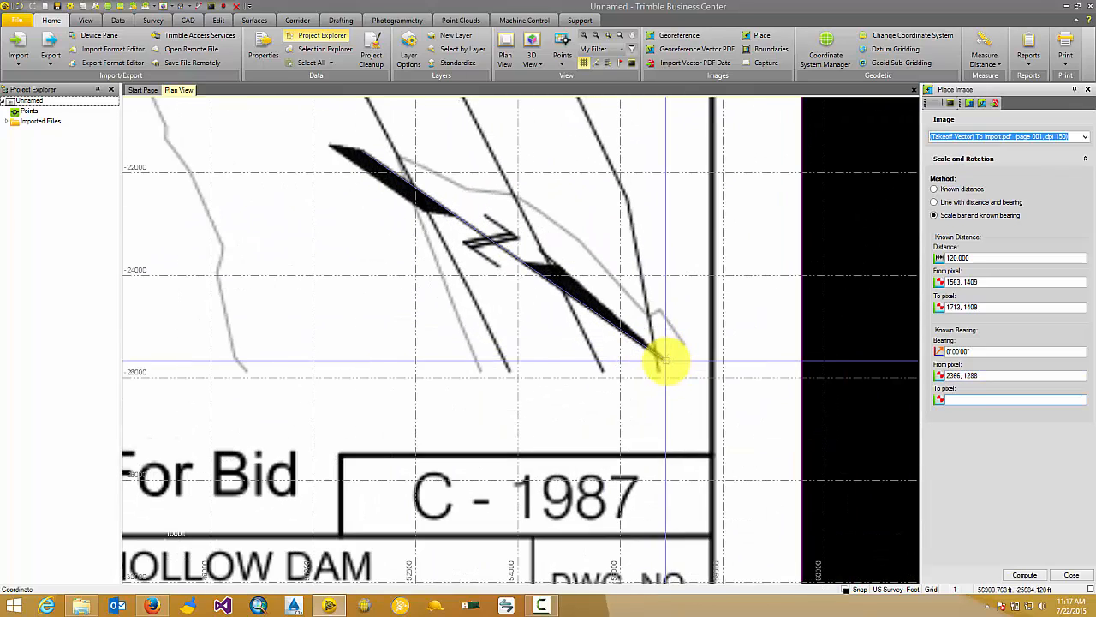
pyautogui.click(663, 360)
pyautogui.click(1025, 575)
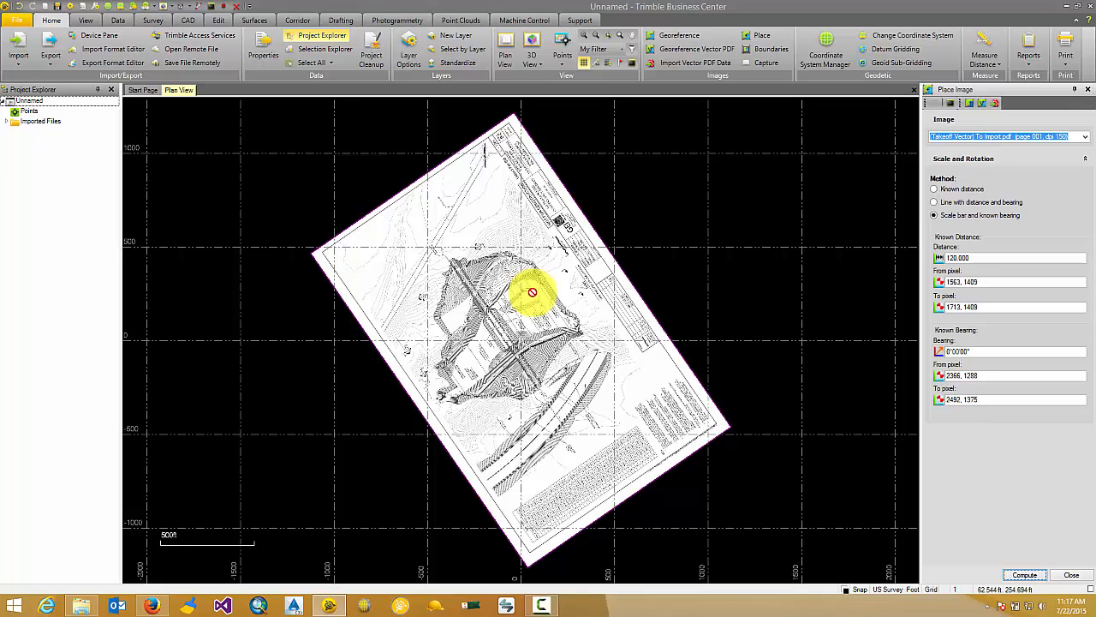
# Import the georeferenced PDF page's vector data, joining dashed lines, discarding raw data and preserving native PDF layers, without fill boundaries or zero length lines.
pyautogui.scroll(2, 496, 264)
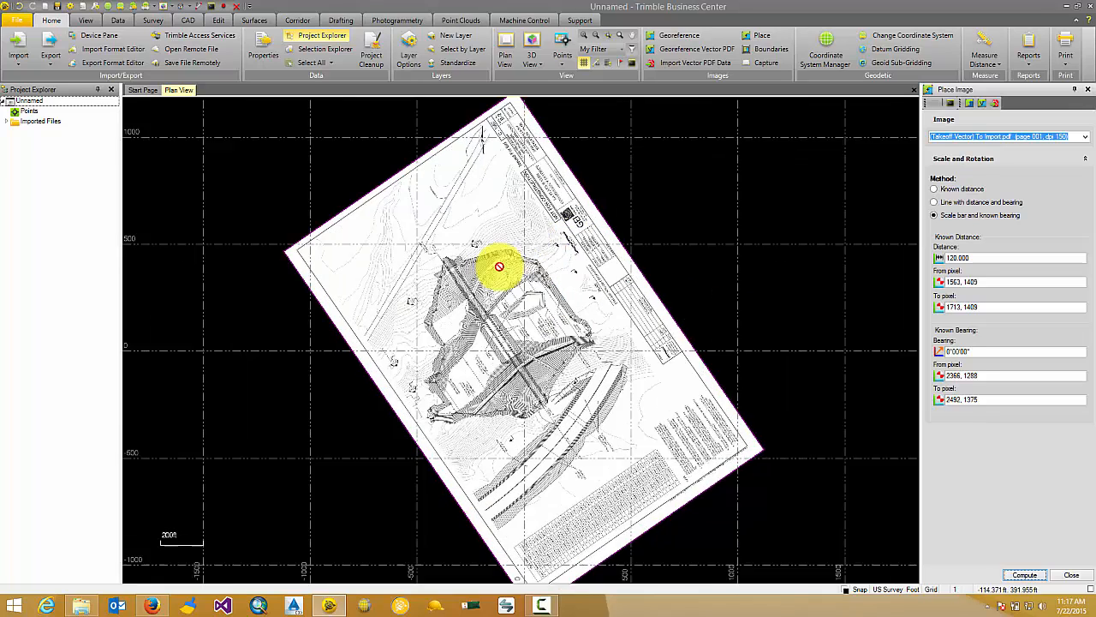
pyautogui.scroll(1, 464, 99)
pyautogui.scroll(-2, 464, 101)
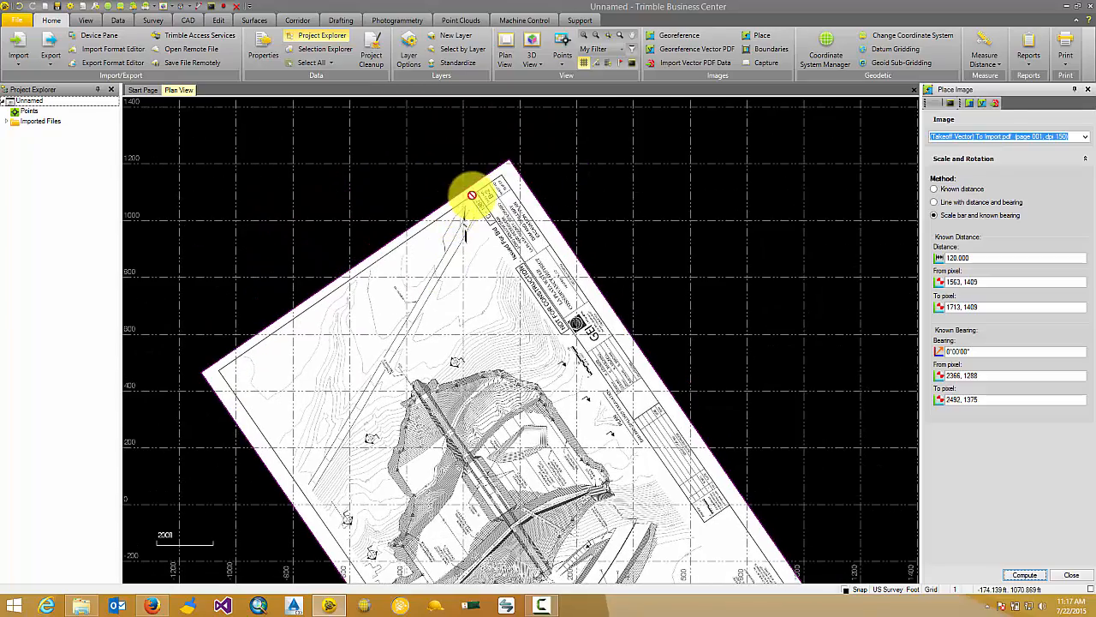
pyautogui.scroll(-1, 468, 206)
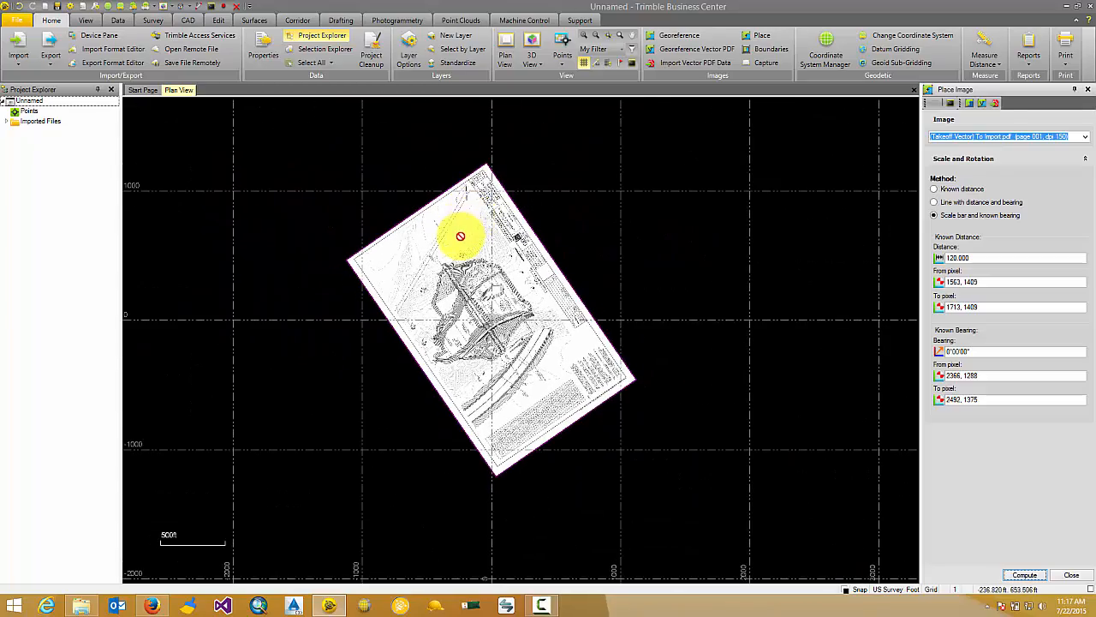
pyautogui.scroll(1, 484, 239)
pyautogui.scroll(3, 506, 284)
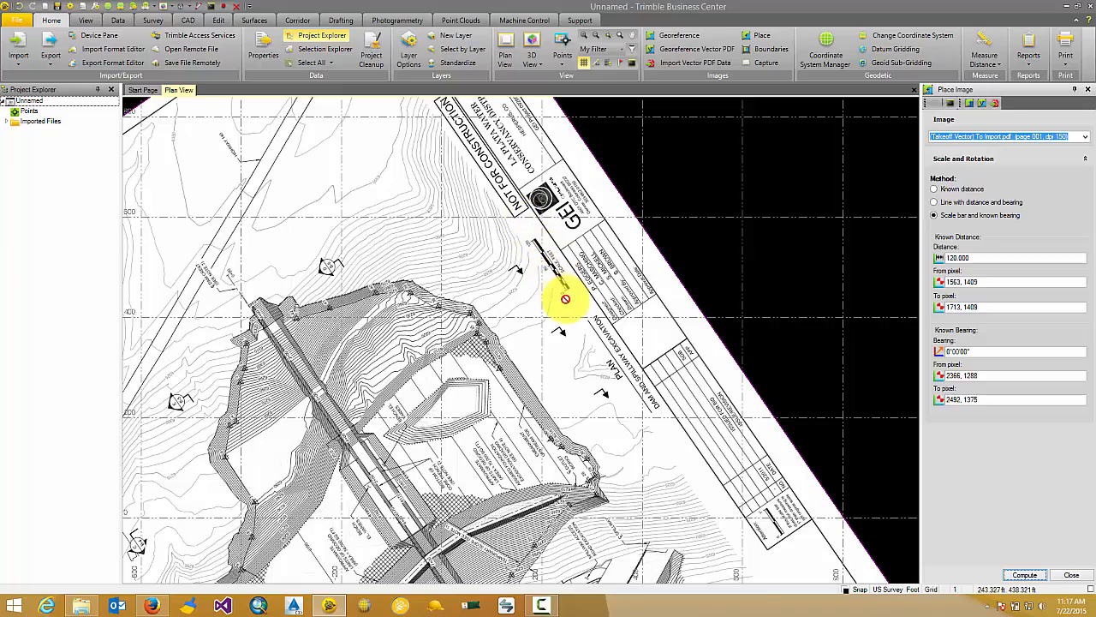
pyautogui.scroll(-4, 543, 262)
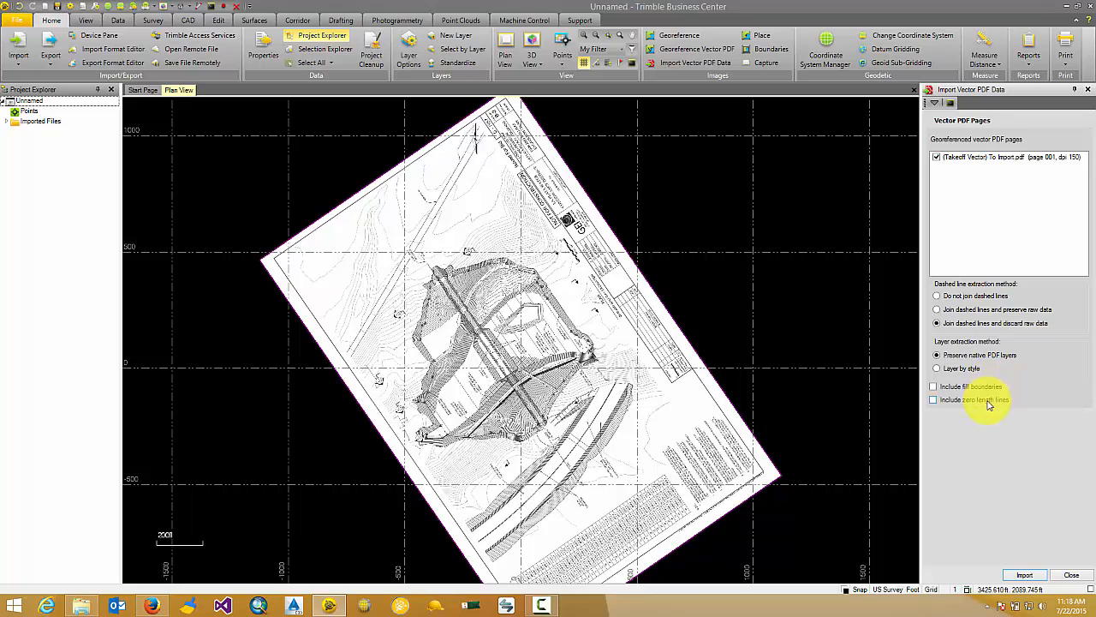
pyautogui.click(1032, 576)
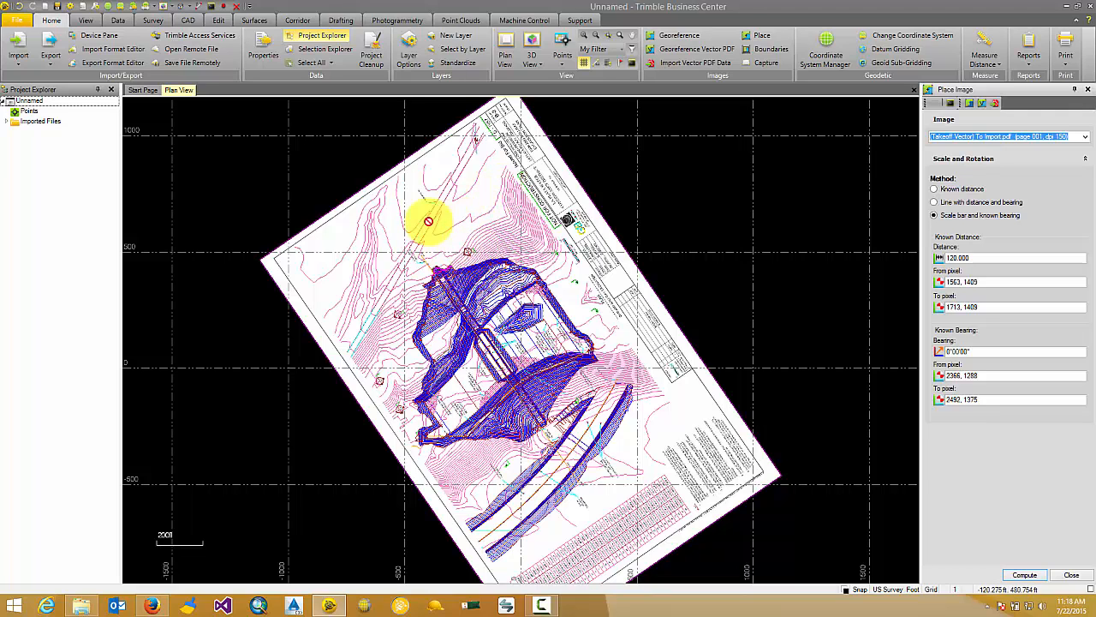
# Show the View Filter Manager, widen it and hide the georeferenced PDF image in the plan view.
pyautogui.click(86, 20)
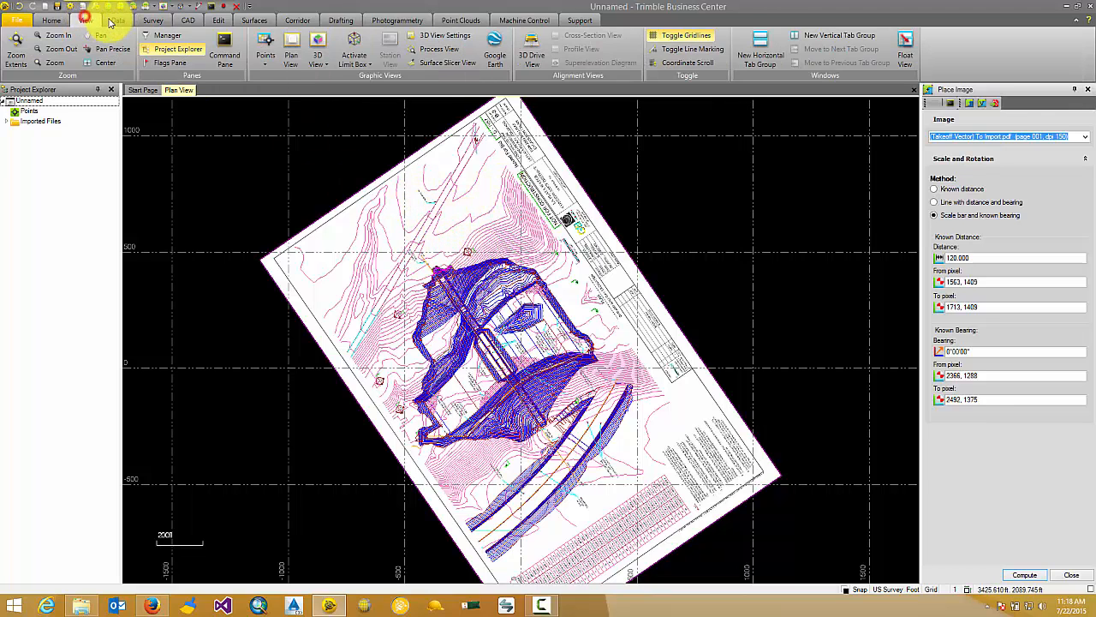
pyautogui.click(154, 34)
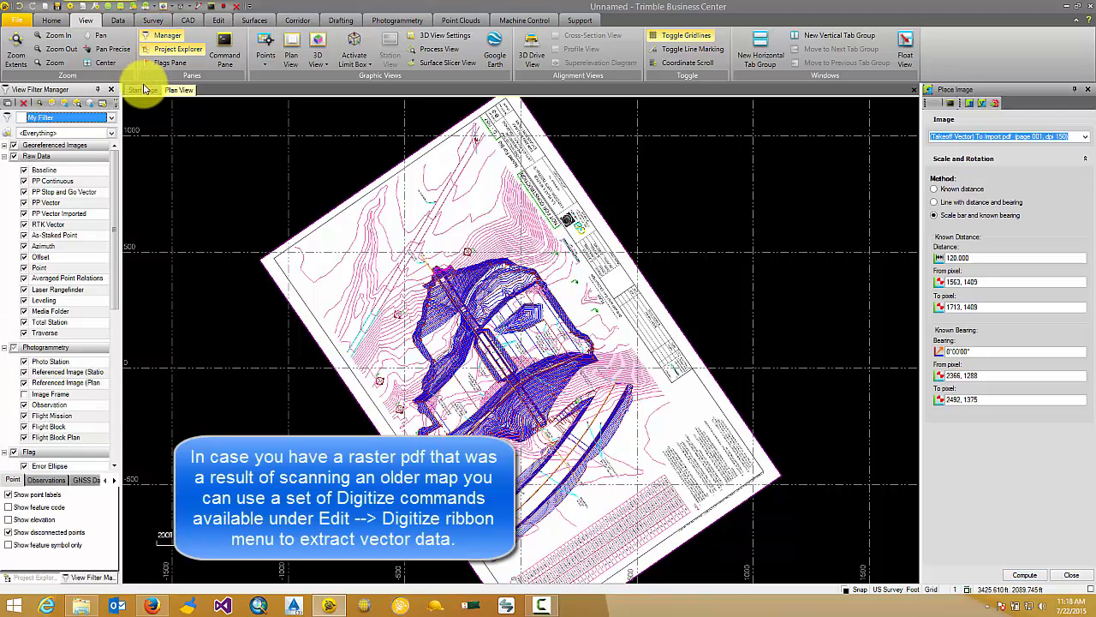
pyautogui.moveTo(121, 118); pyautogui.dragTo(161, 118)
pyautogui.moveTo(153, 175); pyautogui.dragTo(171, 142)
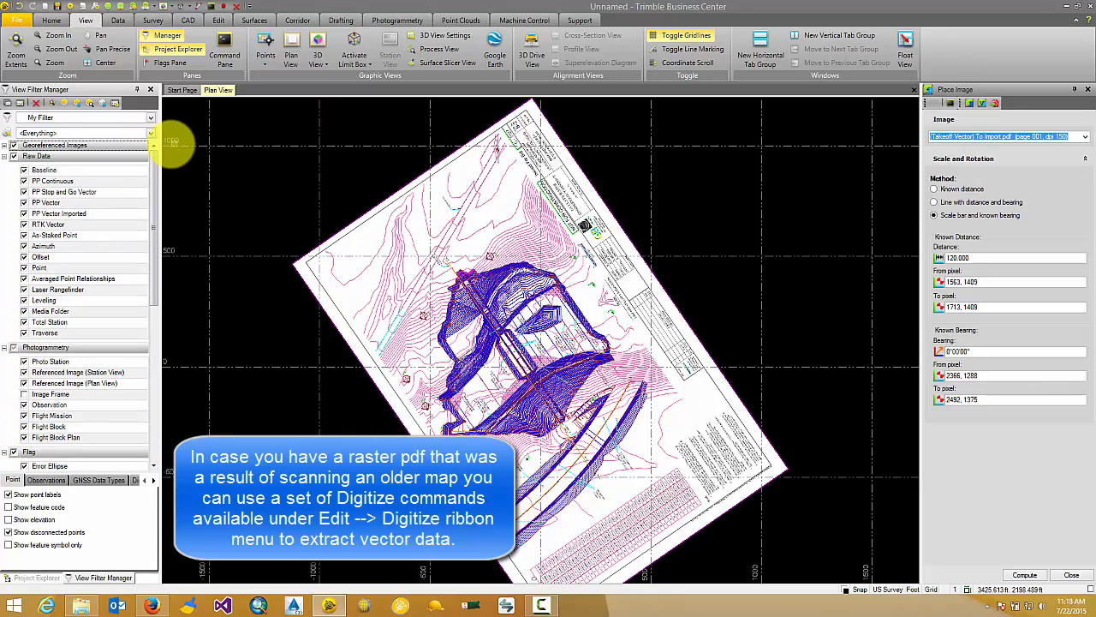
pyautogui.click(5, 145)
pyautogui.click(25, 159)
# Inspect the properties of a contour polyline north of the dam excavation and review the extracted linework in the plan view.
pyautogui.scroll(1, 480, 295)
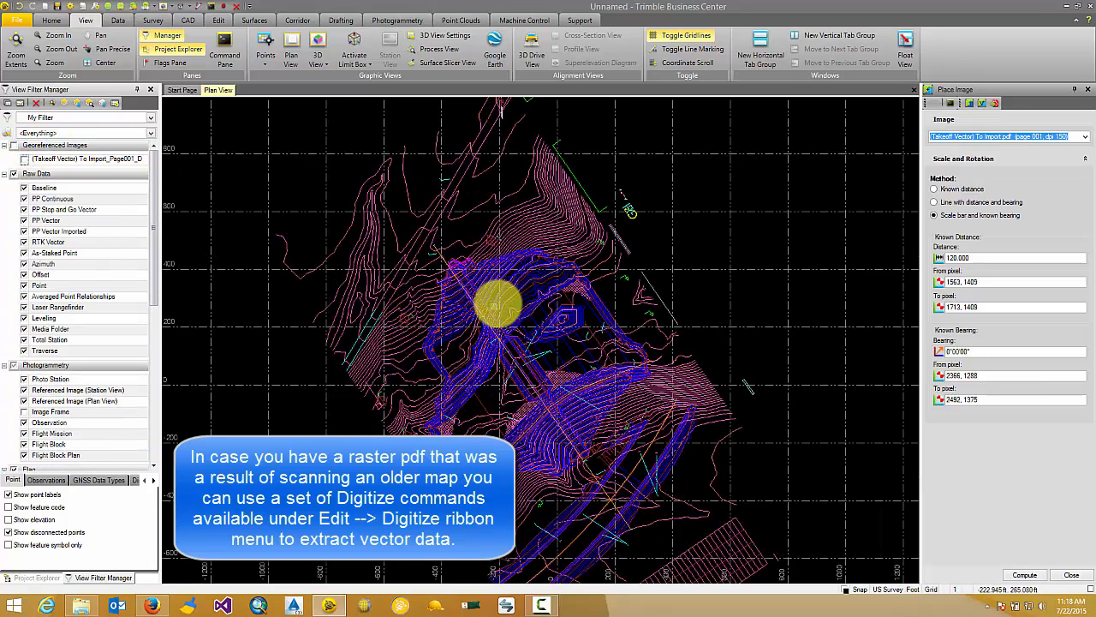
pyautogui.scroll(1, 526, 249)
pyautogui.scroll(-1, 534, 225)
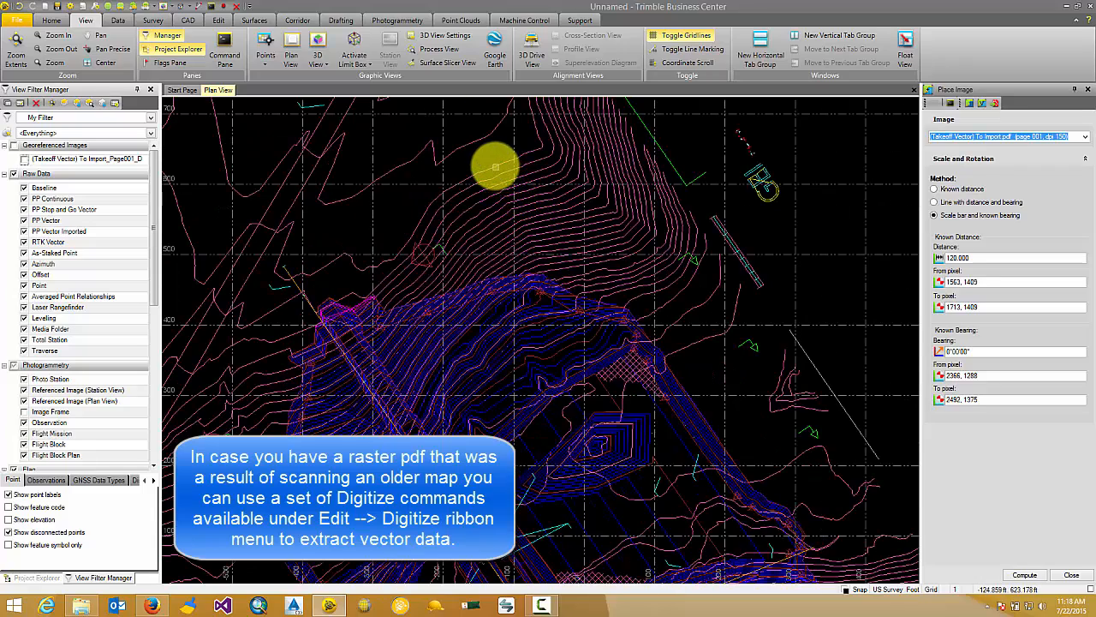
pyautogui.rightClick(495, 166)
pyautogui.click(531, 296)
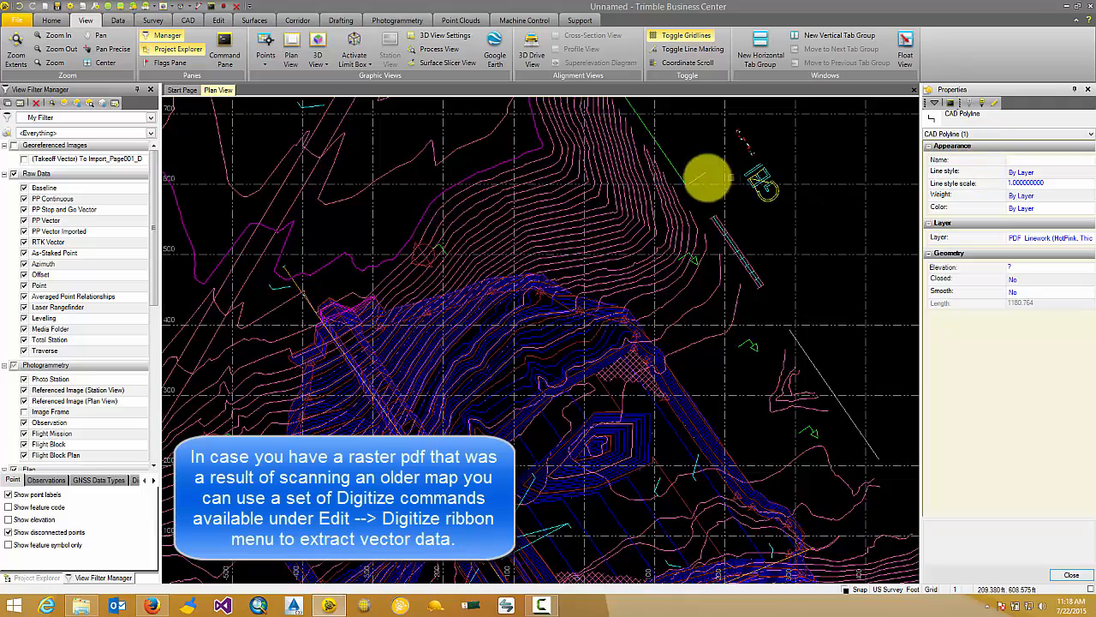
pyautogui.scroll(-1, 672, 185)
pyautogui.scroll(-1, 671, 186)
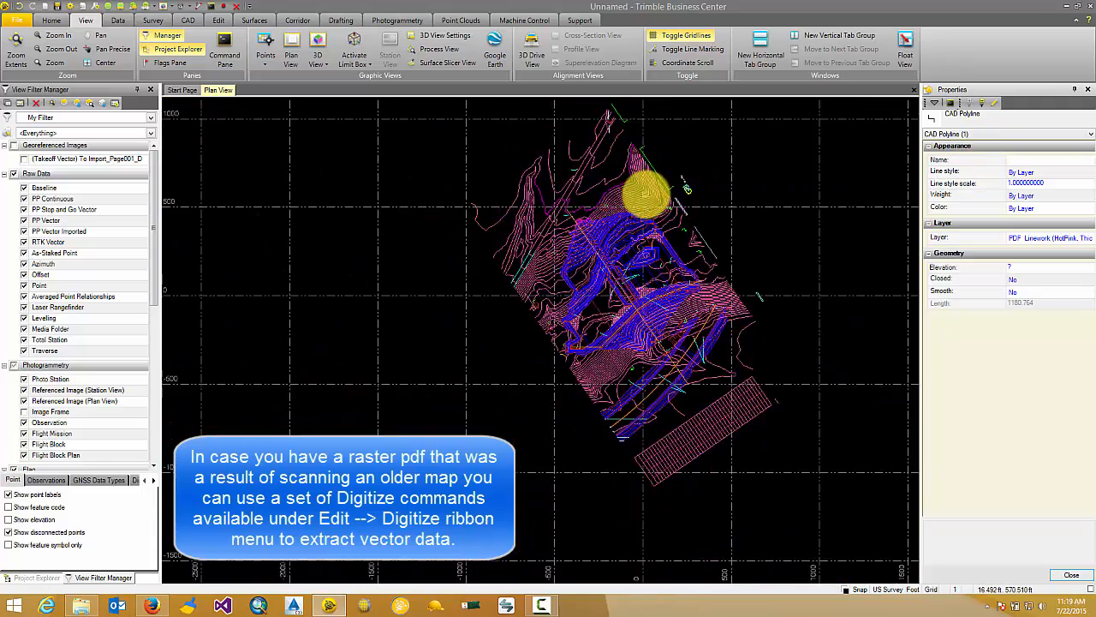
pyautogui.moveTo(644, 189); pyautogui.dragTo(561, 244, button='middle')
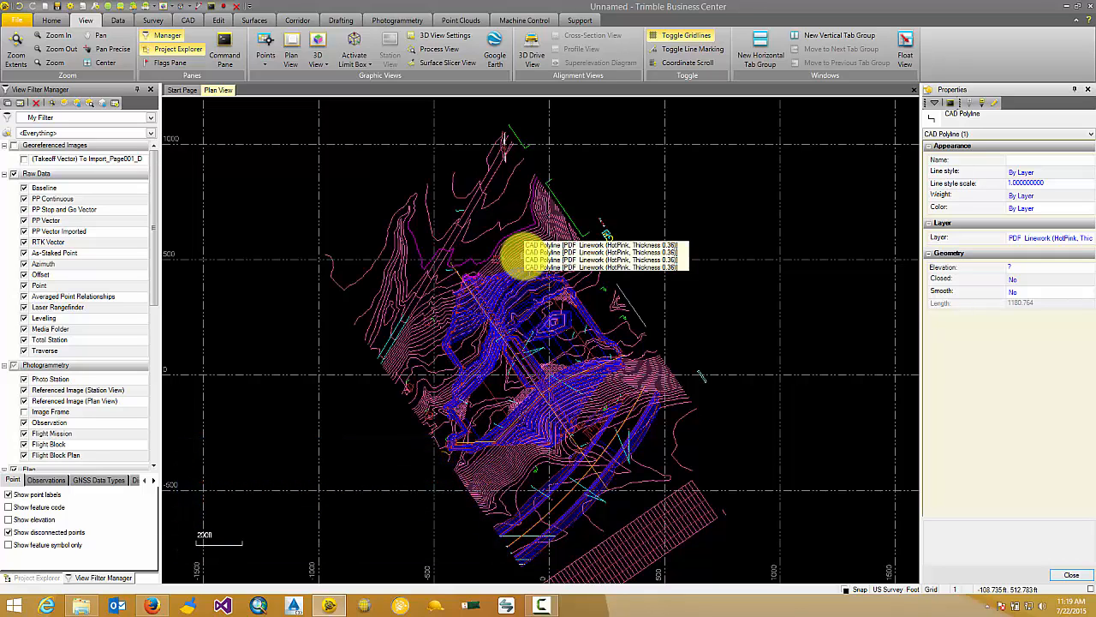
pyautogui.scroll(1, 518, 261)
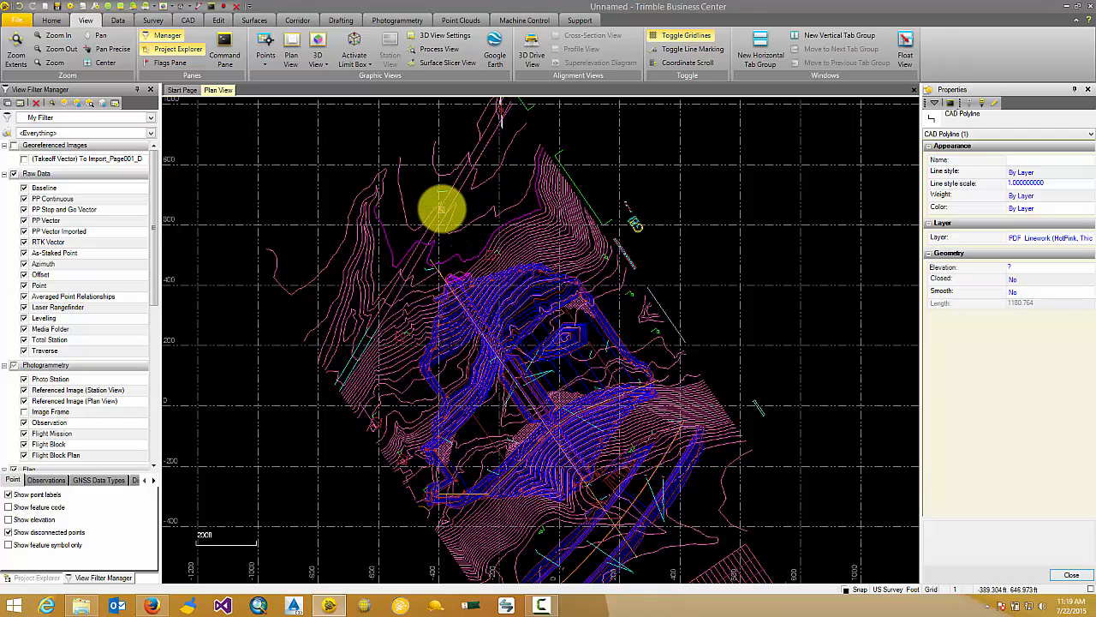
# Start Standardize Layers and create a protected standard layer named Contours, coloured orange with a solid line style.
pyautogui.click(53, 21)
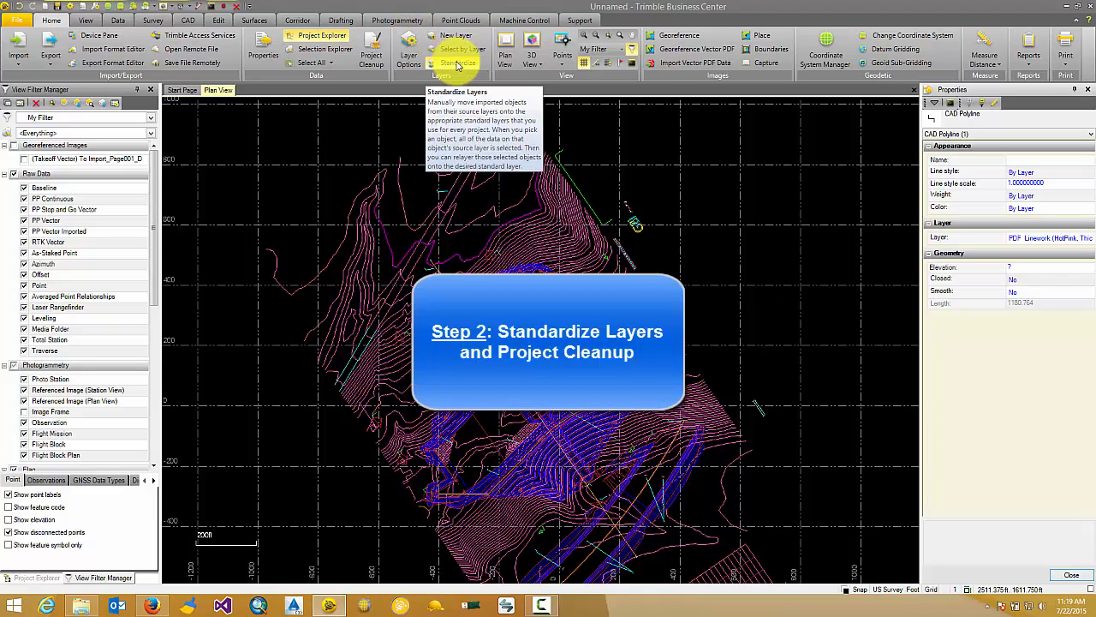
pyautogui.click(456, 63)
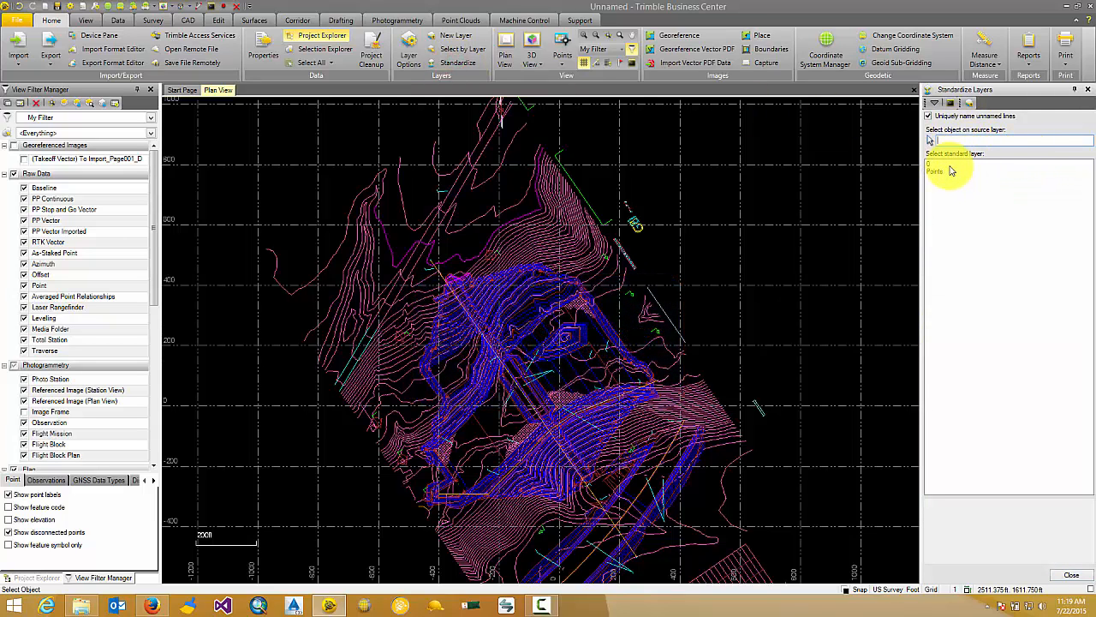
pyautogui.click(971, 105)
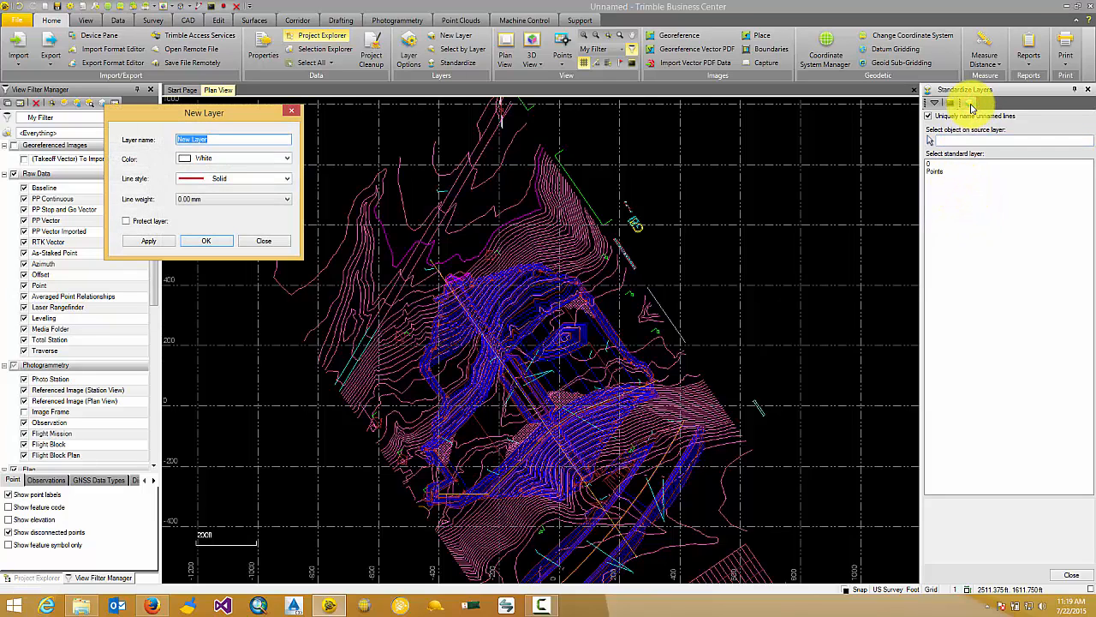
pyautogui.moveTo(208, 115); pyautogui.dragTo(379, 127)
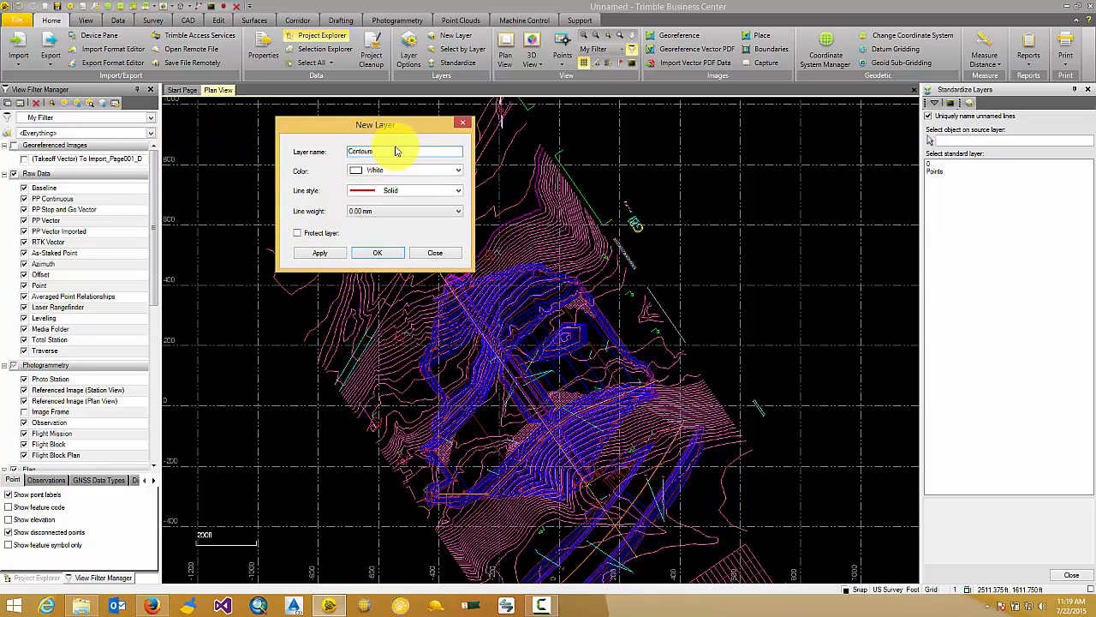
pyautogui.click(428, 169)
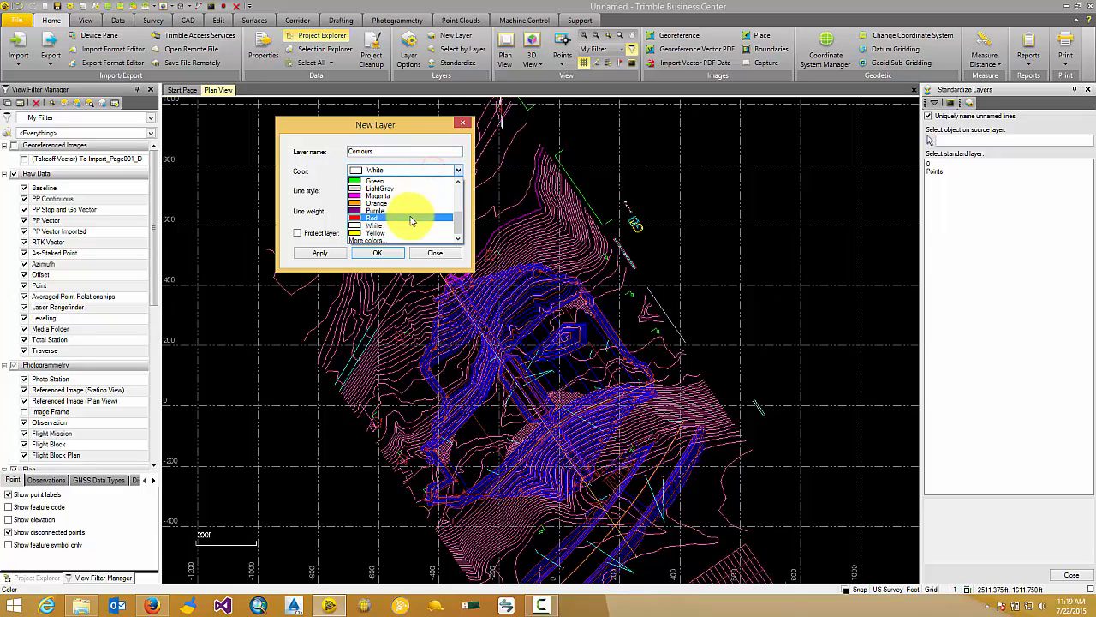
pyautogui.click(405, 203)
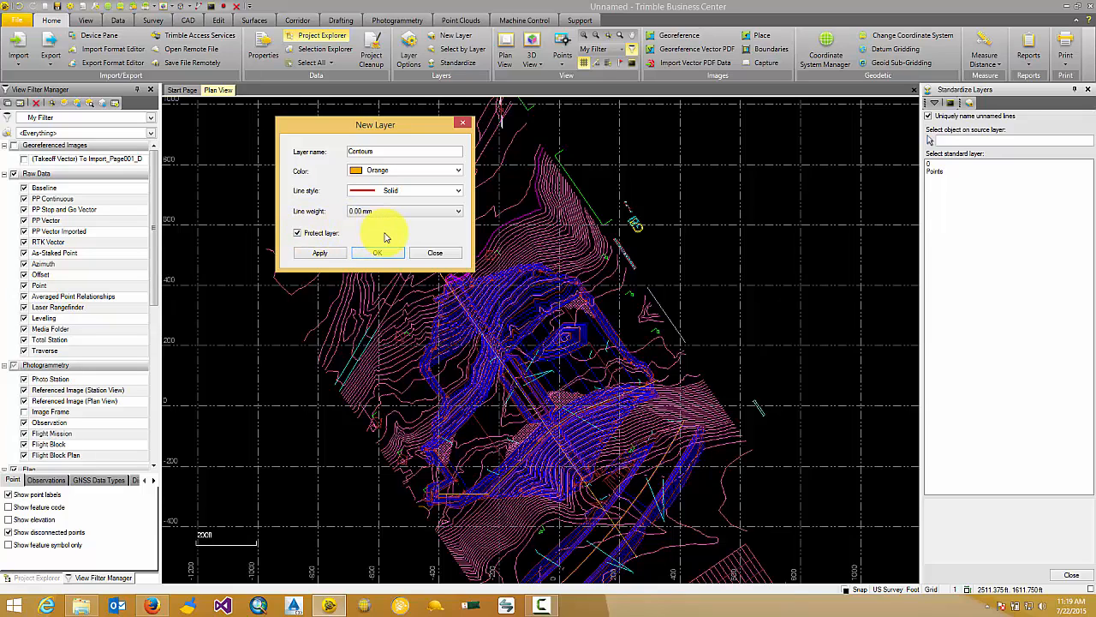
pyautogui.click(386, 257)
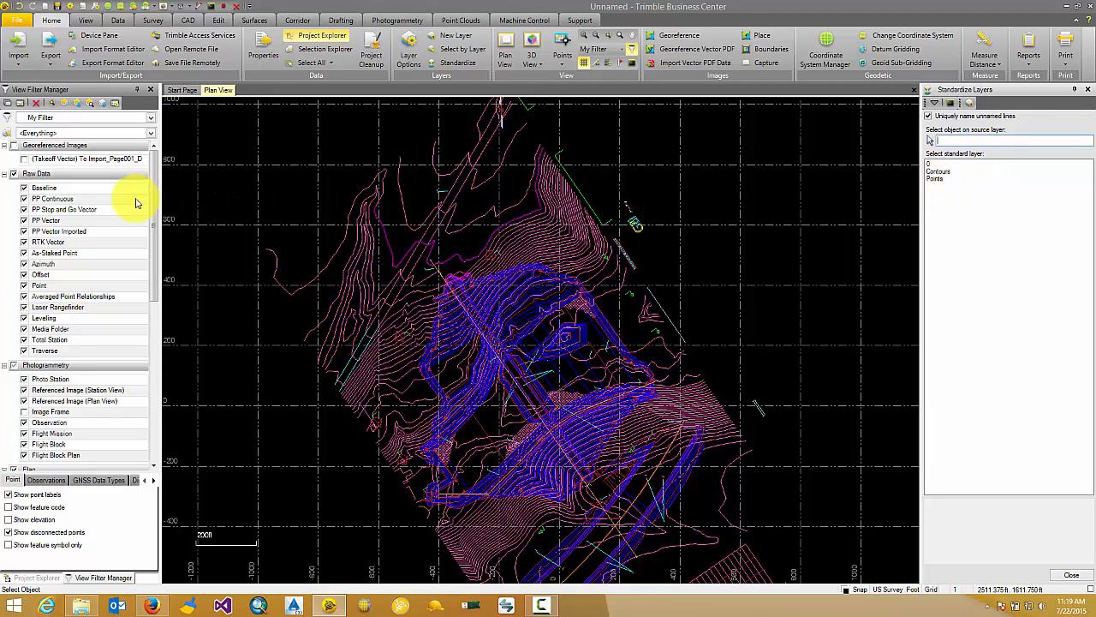
# Move all objects on the hot pink PDF linework layer onto the Contours layer.
pyautogui.moveTo(155, 203); pyautogui.dragTo(152, 271)
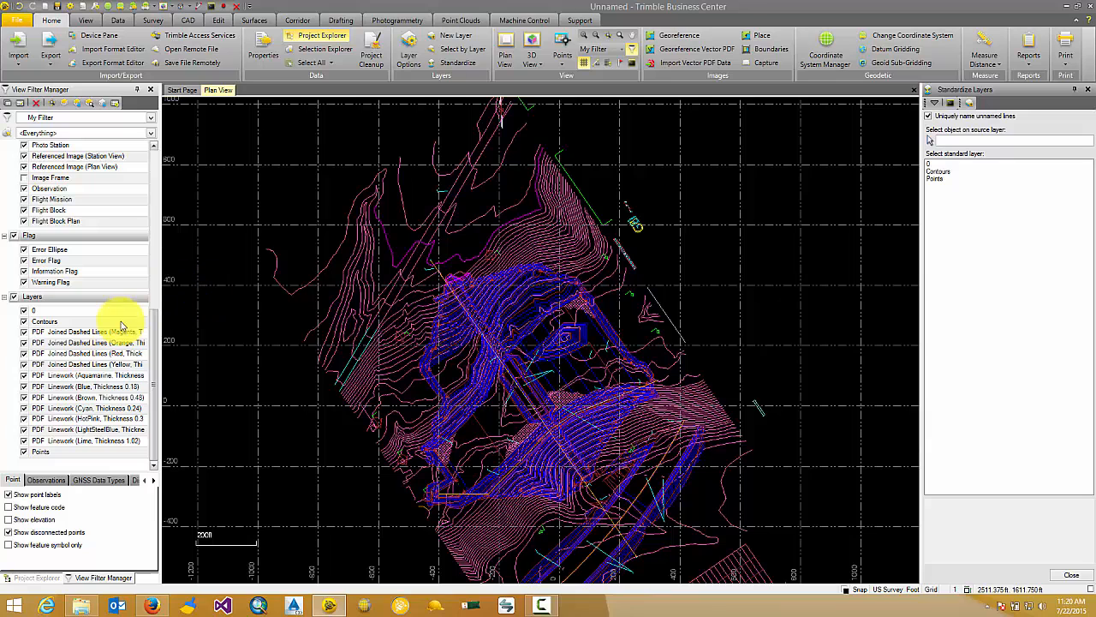
pyautogui.click(970, 140)
pyautogui.scroll(1, 552, 235)
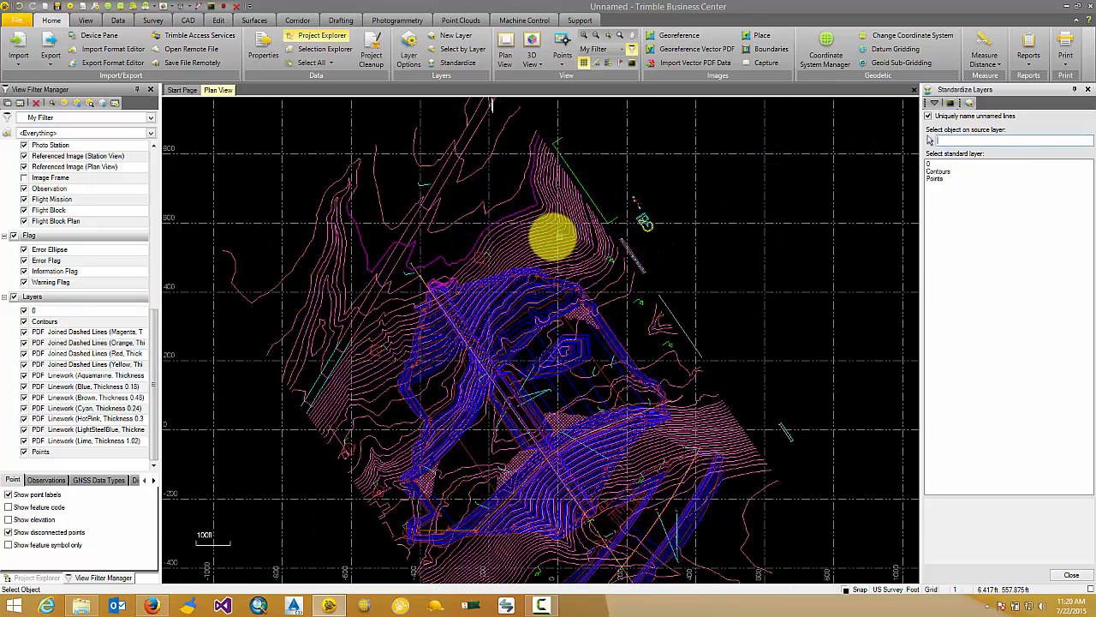
pyautogui.click(541, 222)
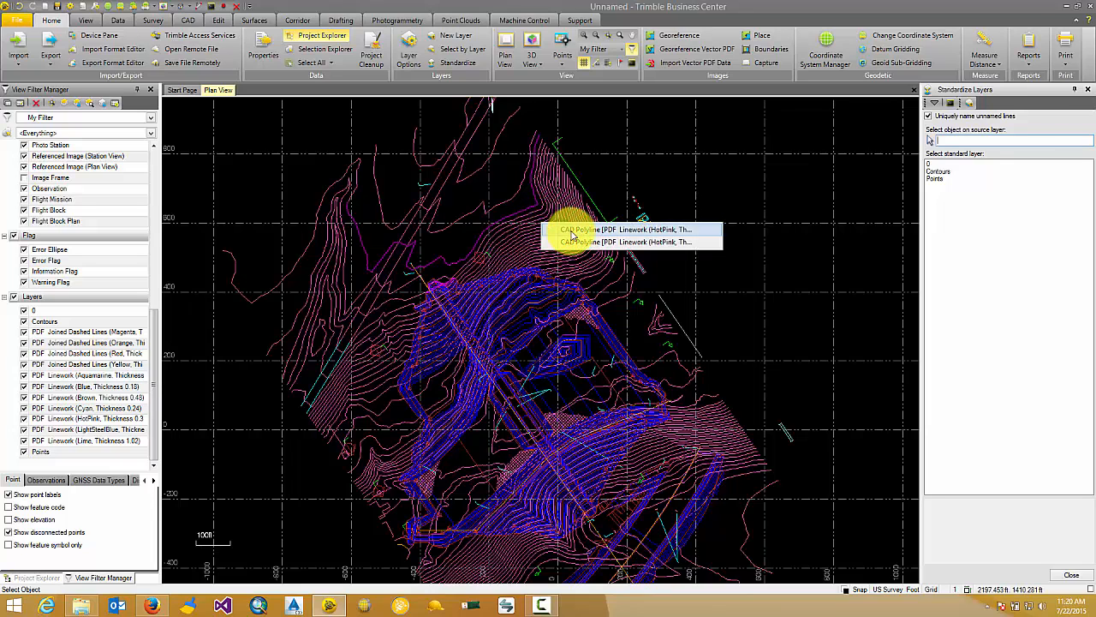
pyautogui.click(572, 230)
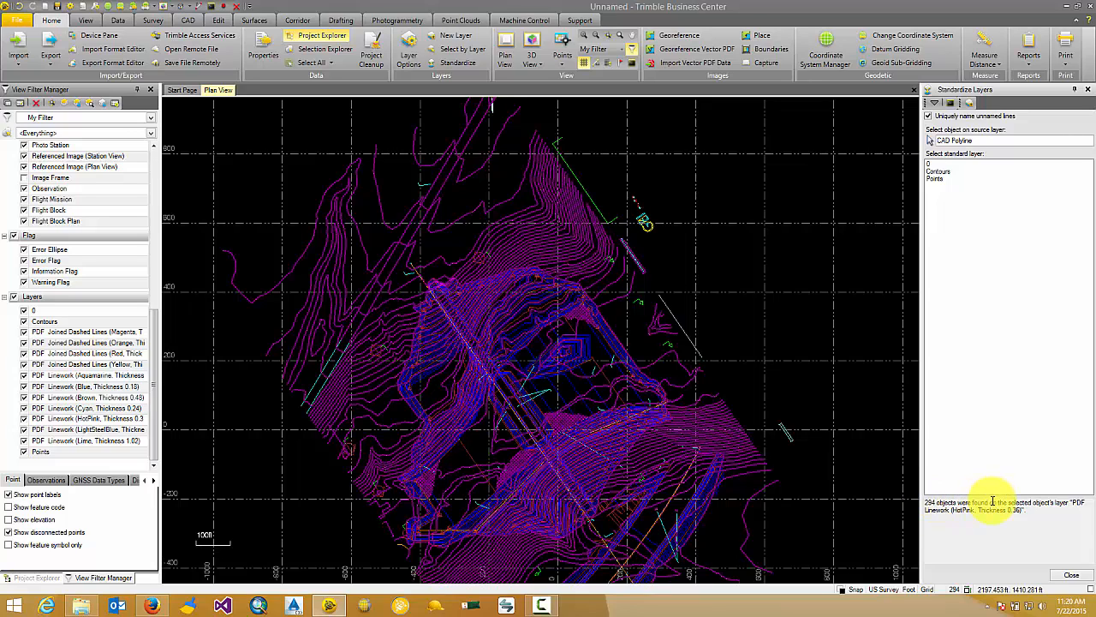
pyautogui.click(947, 173)
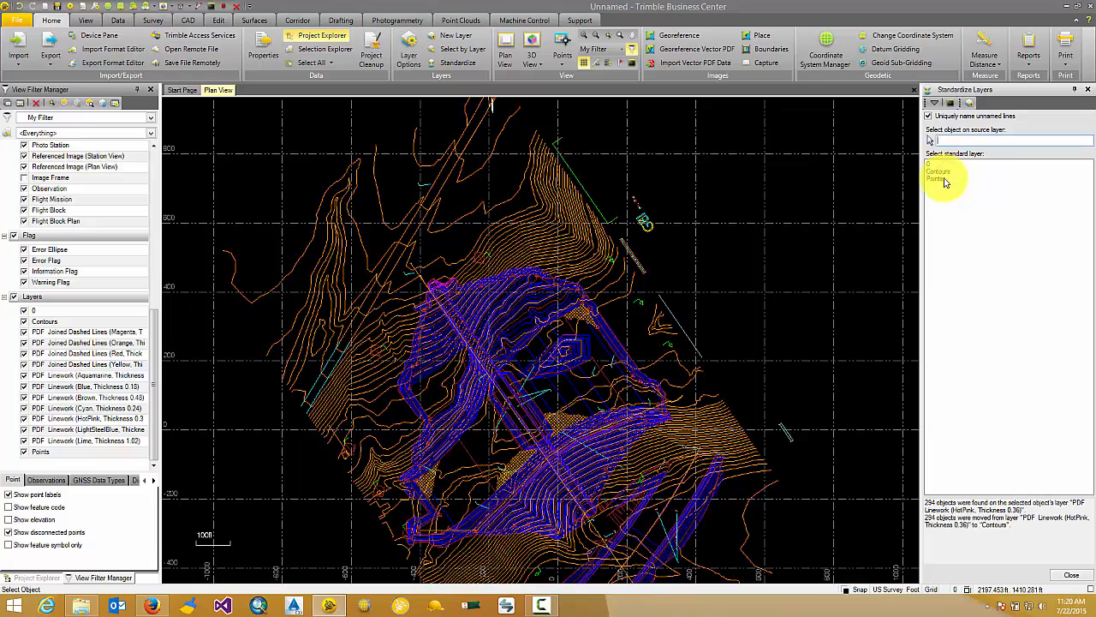
# Move all objects on the blue PDF linework layer in the dam excavation onto the Contours layer.
pyautogui.scroll(-3, 705, 298)
pyautogui.scroll(4, 625, 282)
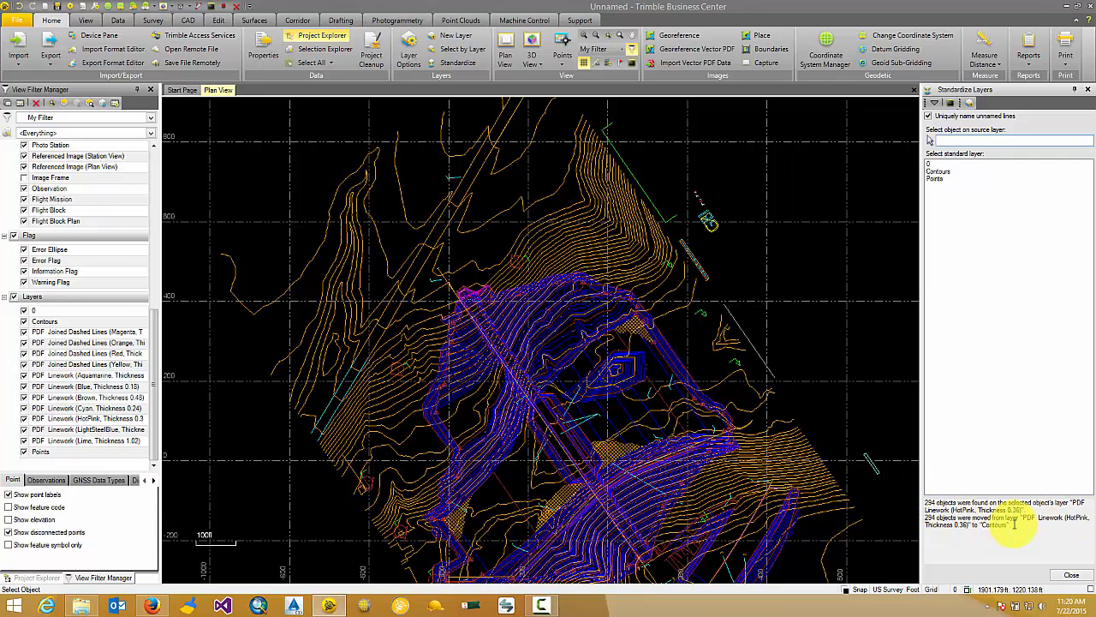
pyautogui.scroll(-1, 635, 310)
pyautogui.scroll(-1, 636, 309)
pyautogui.moveTo(585, 318); pyautogui.dragTo(514, 304, button='middle')
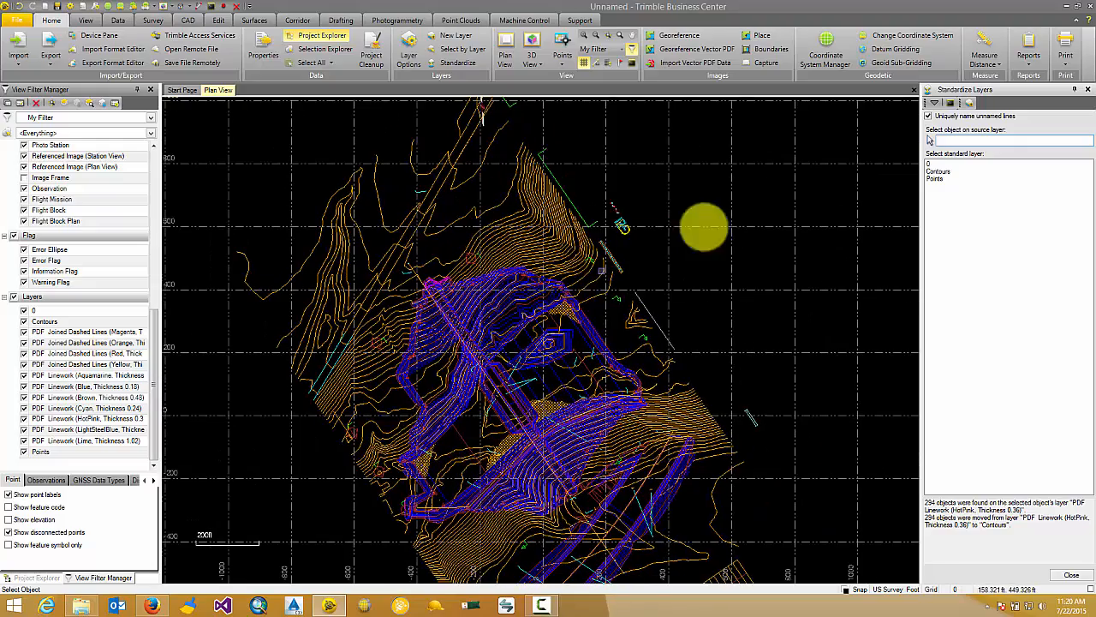
pyautogui.scroll(5, 472, 277)
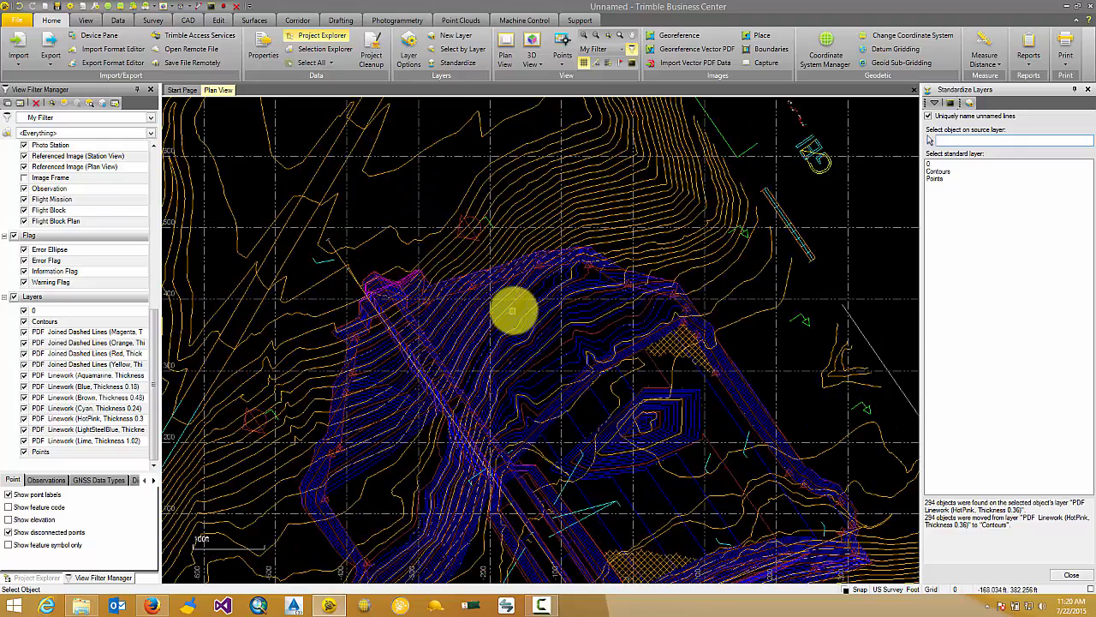
pyautogui.click(549, 280)
pyautogui.click(572, 288)
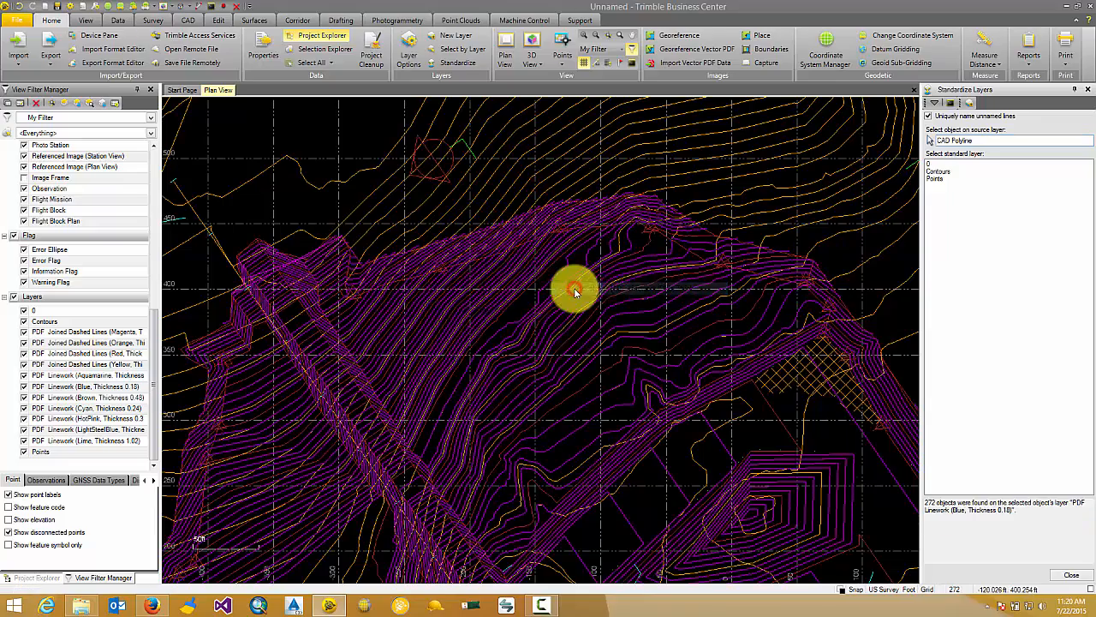
pyautogui.click(942, 171)
# Run Project Cleanup on the entire project with the preset cleanup options and 0.003 tolerances, and close it when finished.
pyautogui.scroll(-5, 759, 245)
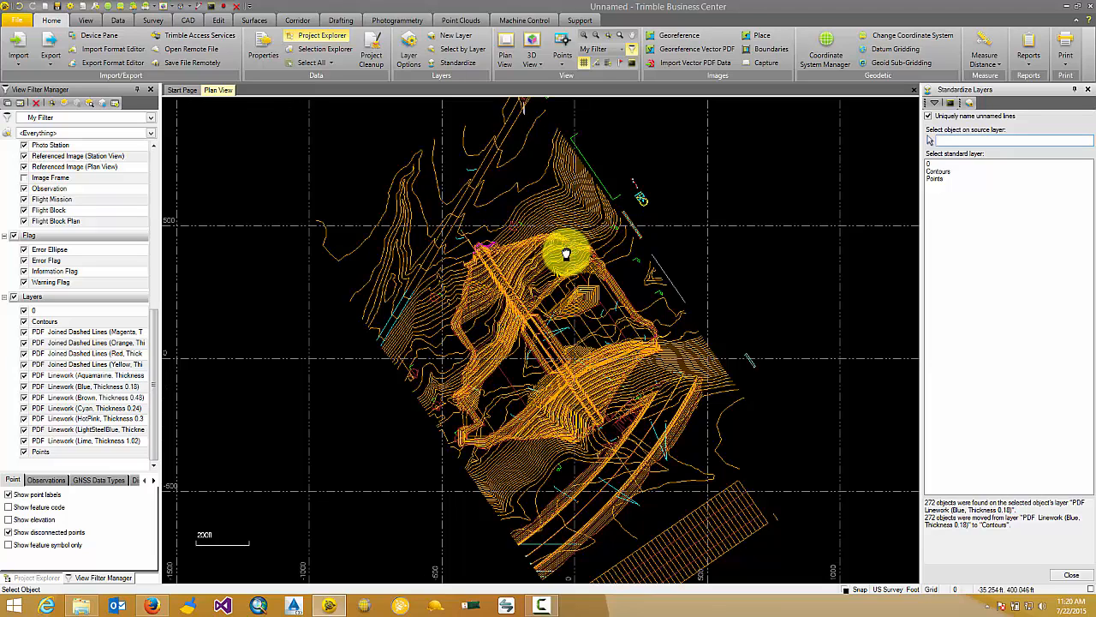
pyautogui.moveTo(566, 254); pyautogui.dragTo(531, 231, button='middle')
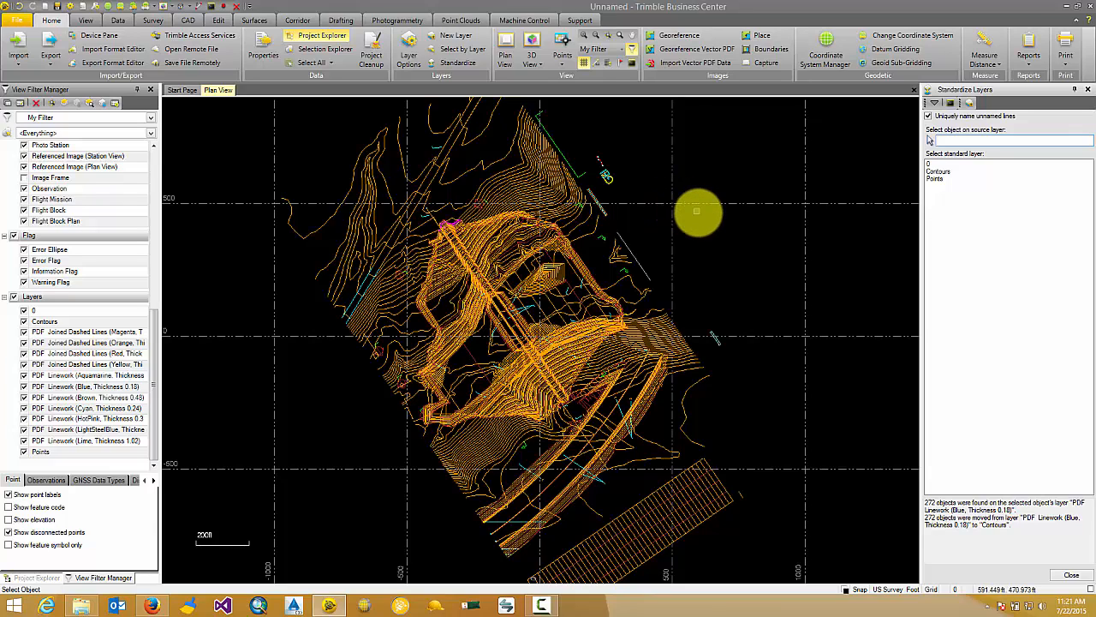
pyautogui.click(372, 43)
pyautogui.moveTo(514, 93); pyautogui.dragTo(501, 86)
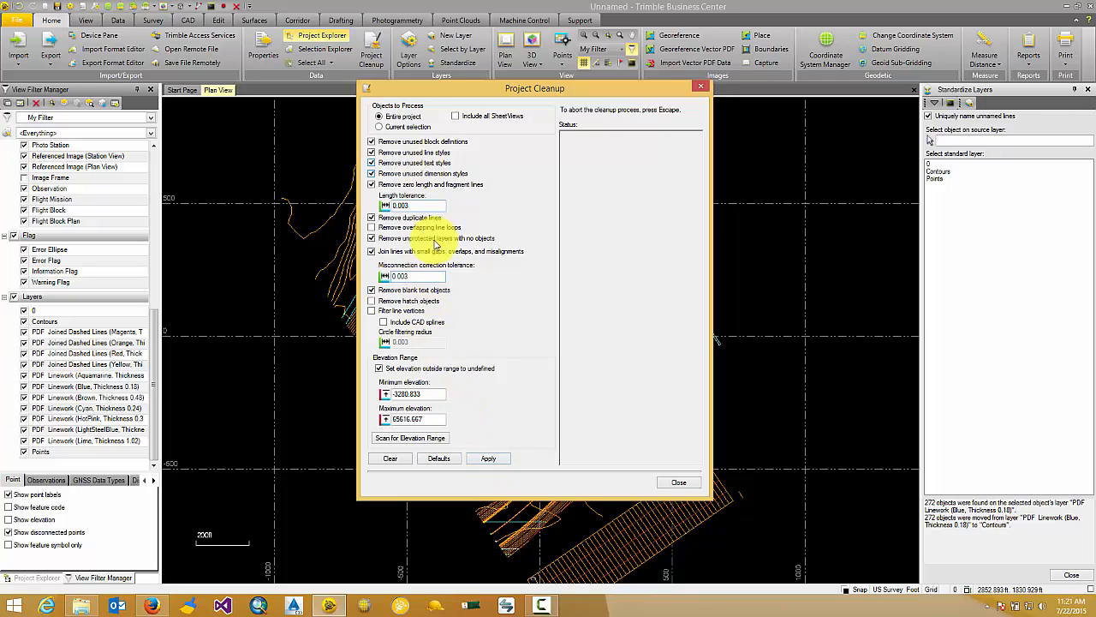
pyautogui.click(489, 458)
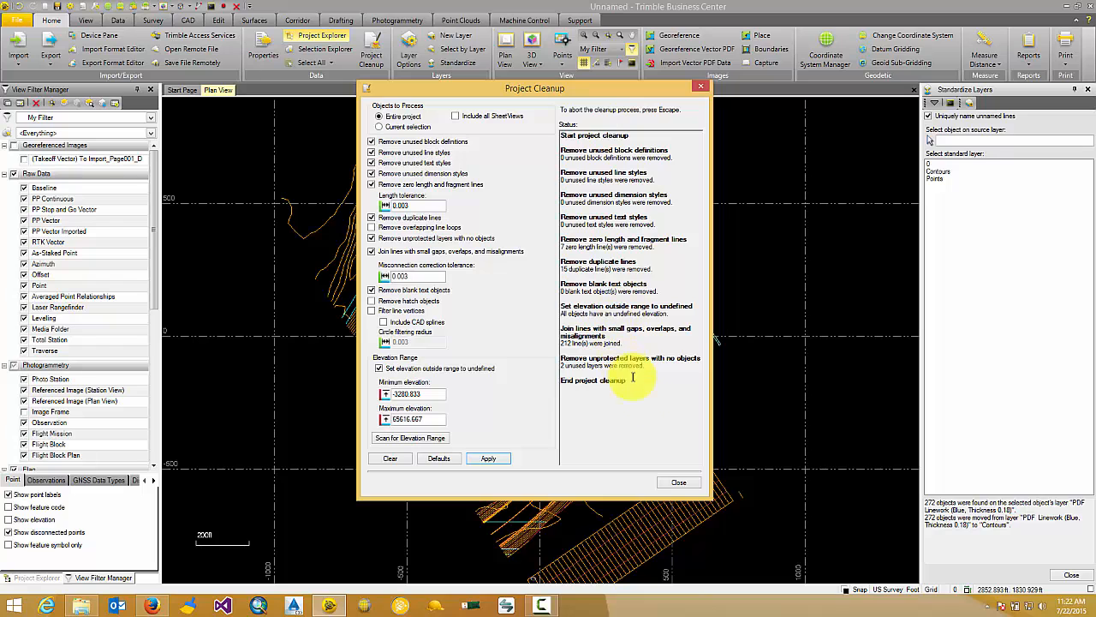
pyautogui.click(679, 483)
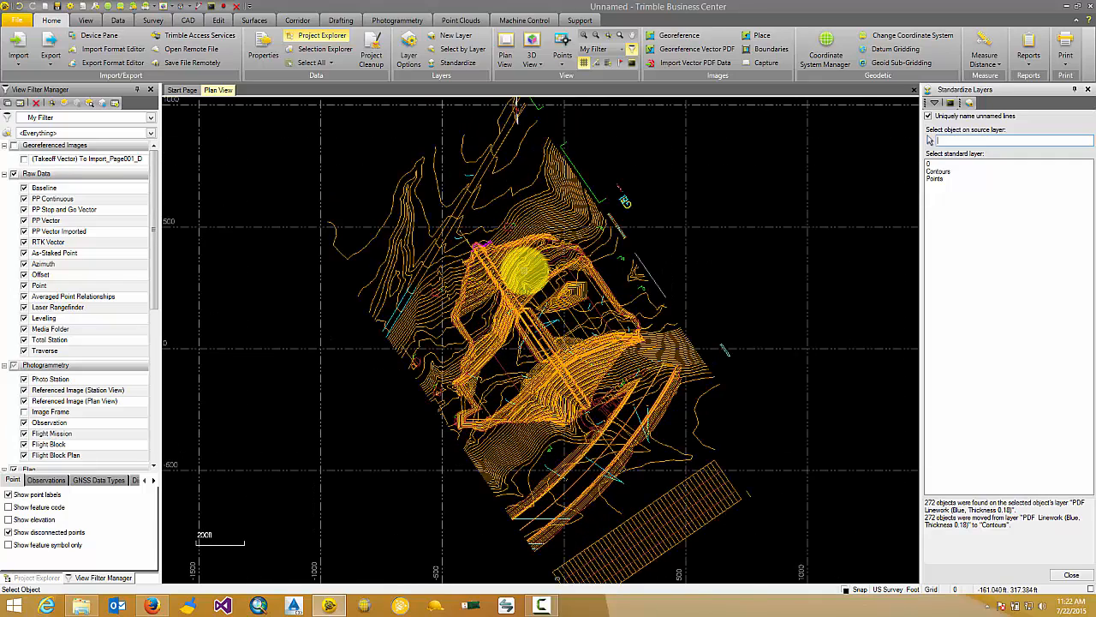
# Open a 3D view, place it side by side with the plan view and tilt the model to a low angle.
pyautogui.click(224, 21)
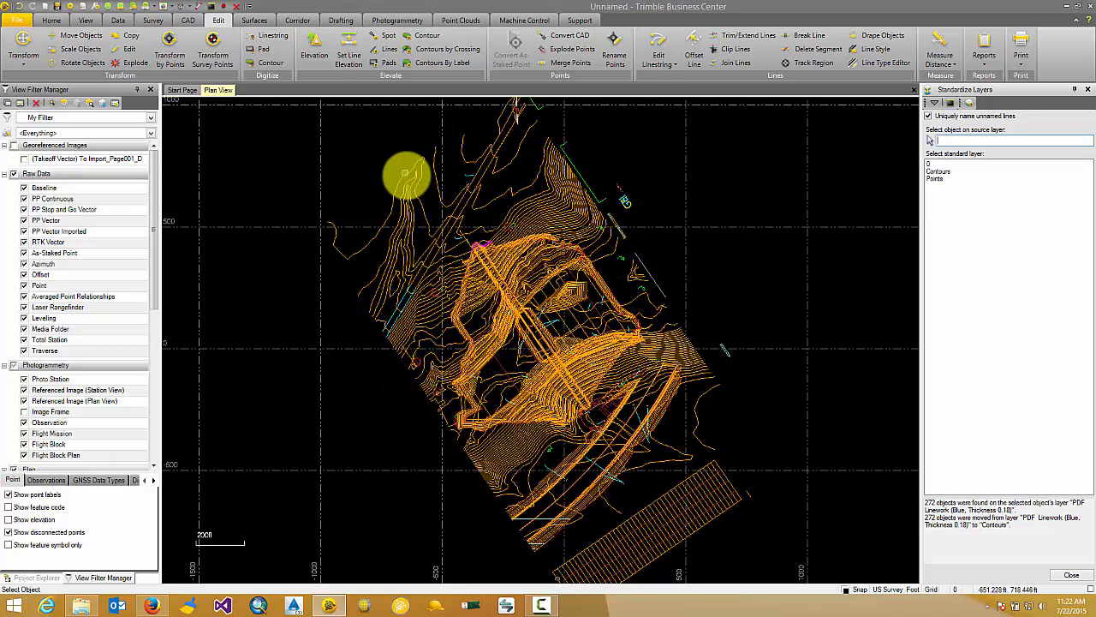
pyautogui.click(85, 19)
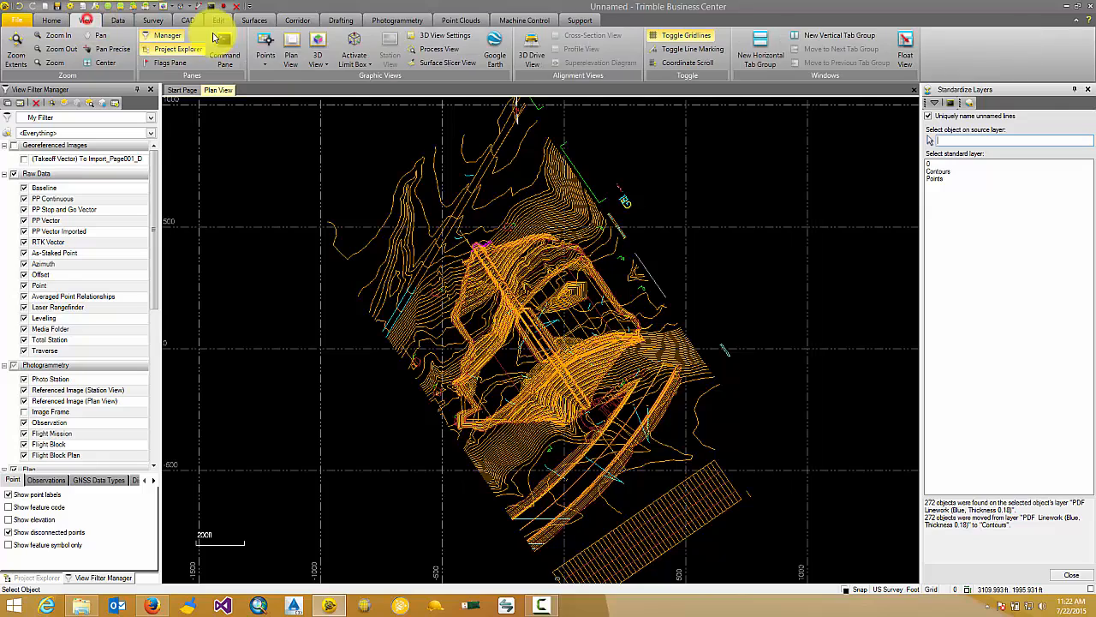
pyautogui.click(316, 37)
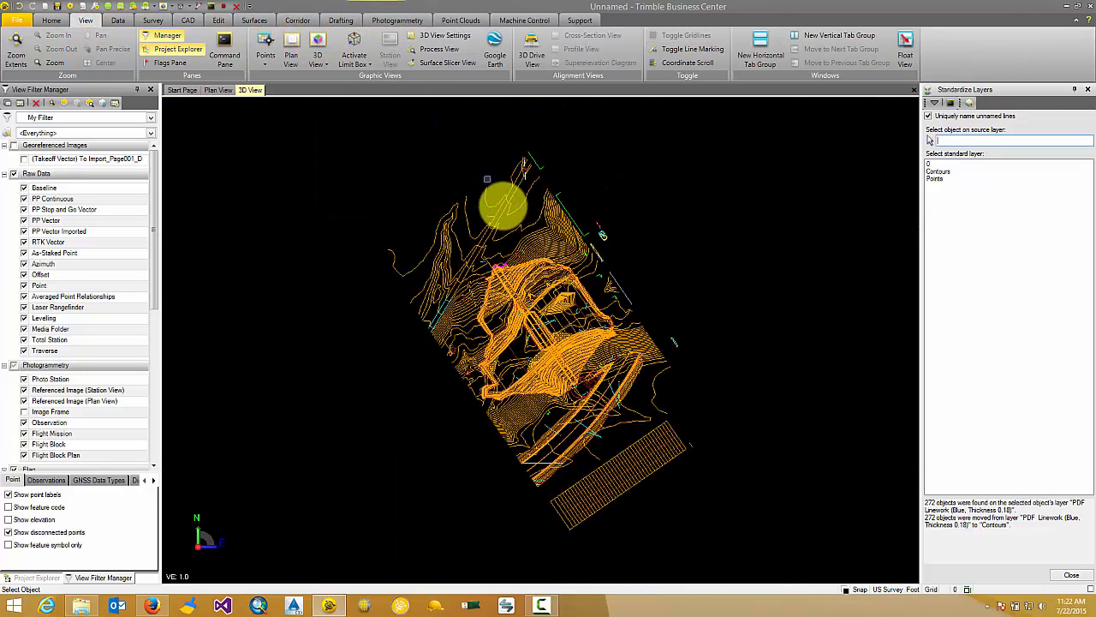
pyautogui.moveTo(483, 338)
pyautogui.mouseDown()
pyautogui.moveTo(497, 225)
pyautogui.moveTo(475, 286)
pyautogui.moveTo(488, 343)
pyautogui.moveTo(477, 331)
pyautogui.mouseUp()
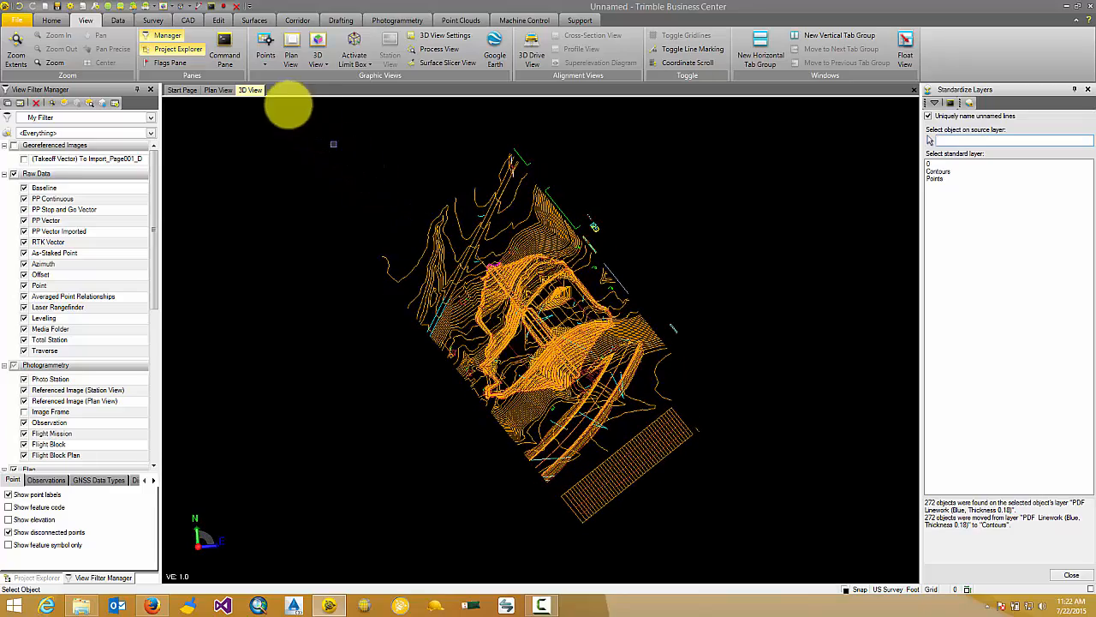
pyautogui.moveTo(251, 90); pyautogui.dragTo(949, 224)
pyautogui.scroll(3, 364, 353)
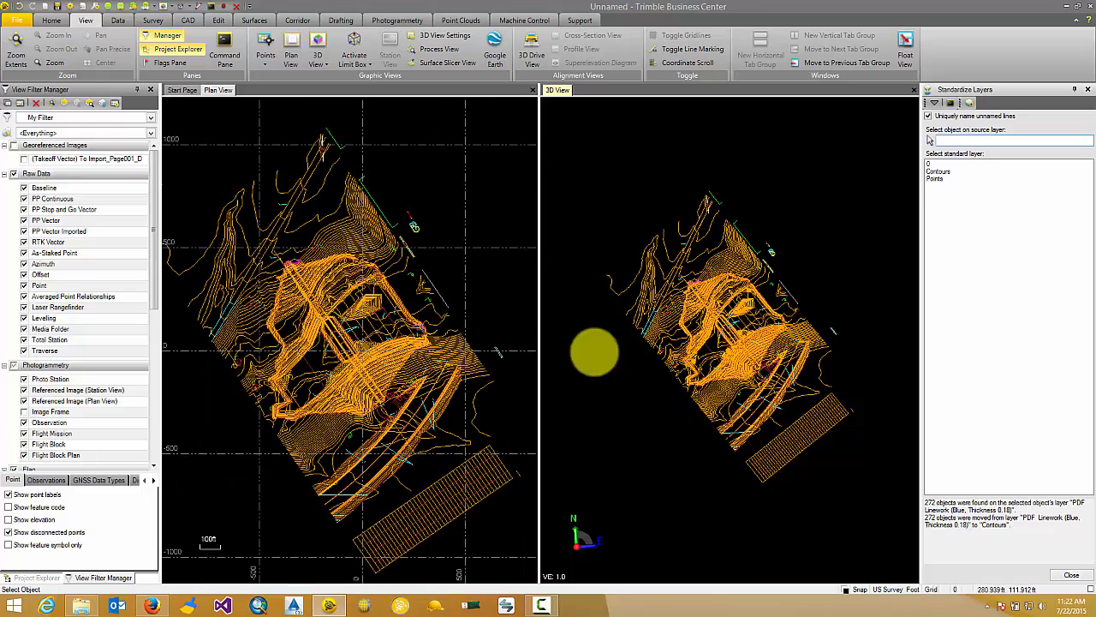
pyautogui.moveTo(654, 384); pyautogui.dragTo(644, 324)
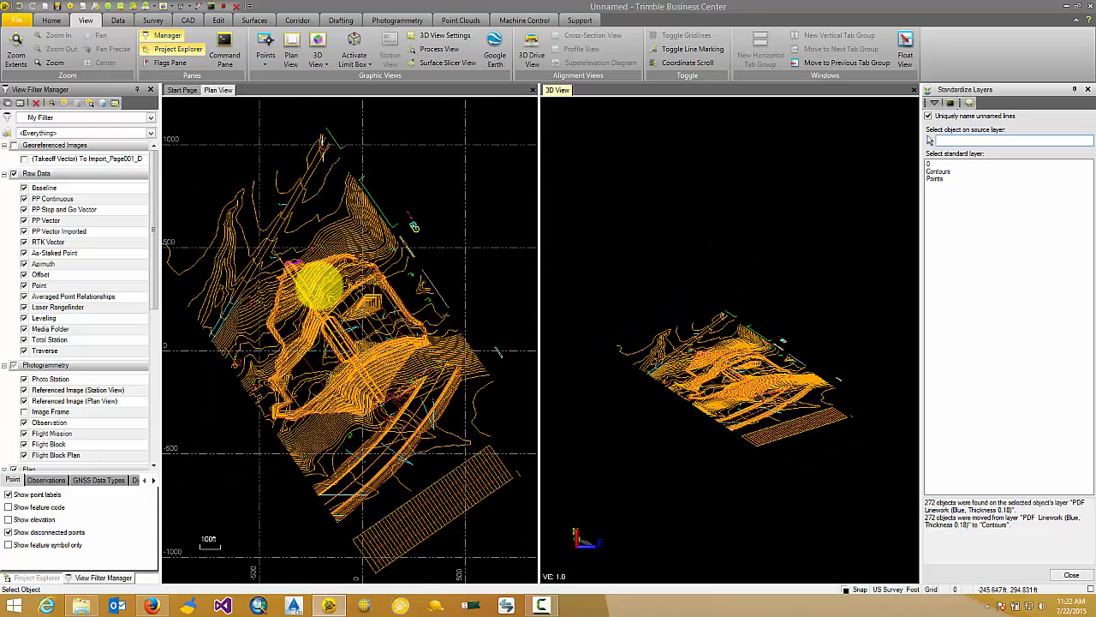
# Start Elevate Contours by Crossing and show the georeferenced PDF image in the plan view again.
pyautogui.moveTo(316, 284); pyautogui.dragTo(338, 265, button='middle')
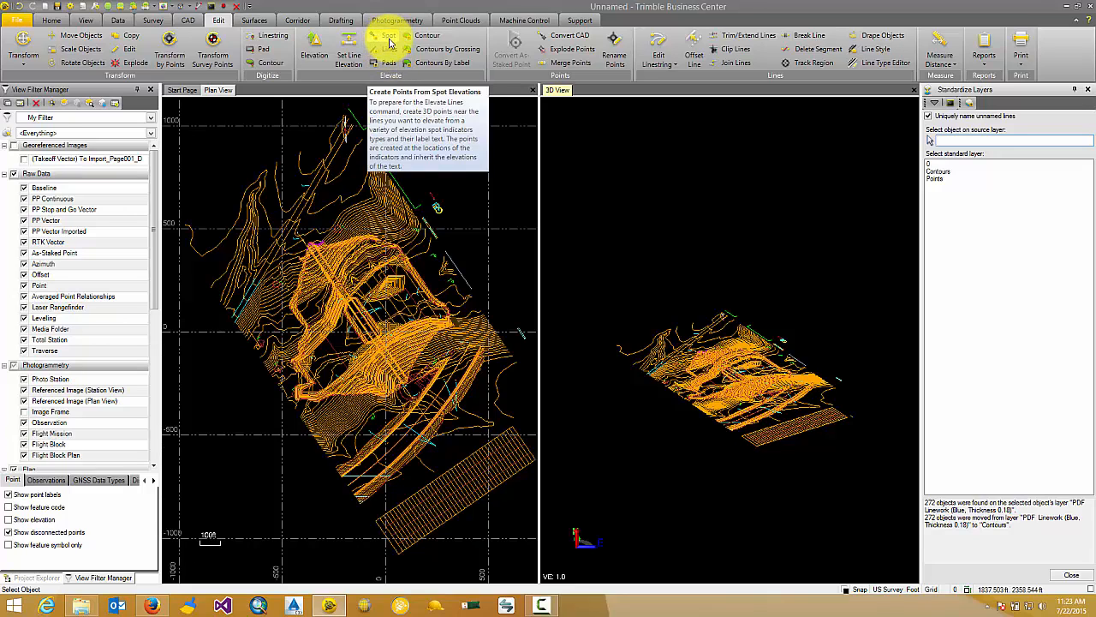
pyautogui.click(431, 55)
pyautogui.click(430, 54)
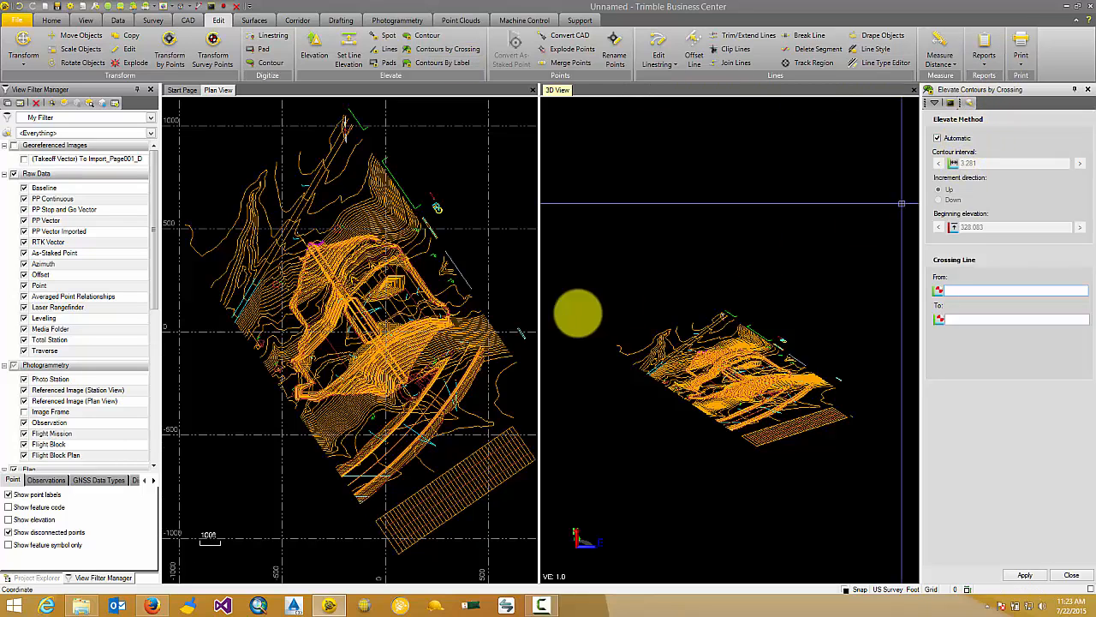
pyautogui.moveTo(154, 267); pyautogui.dragTo(151, 225)
pyautogui.click(12, 145)
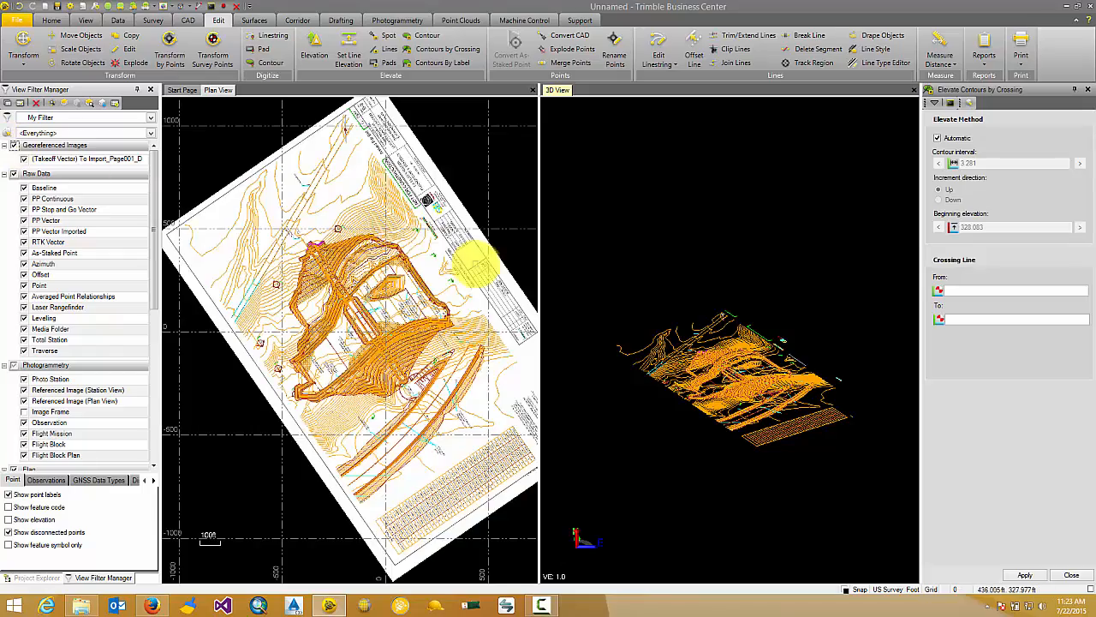
# Turn off the automatic elevate method and set the contour interval to 5, matching the contour labels on the plan.
pyautogui.scroll(3, 502, 257)
pyautogui.scroll(3, 288, 237)
pyautogui.scroll(6, 305, 219)
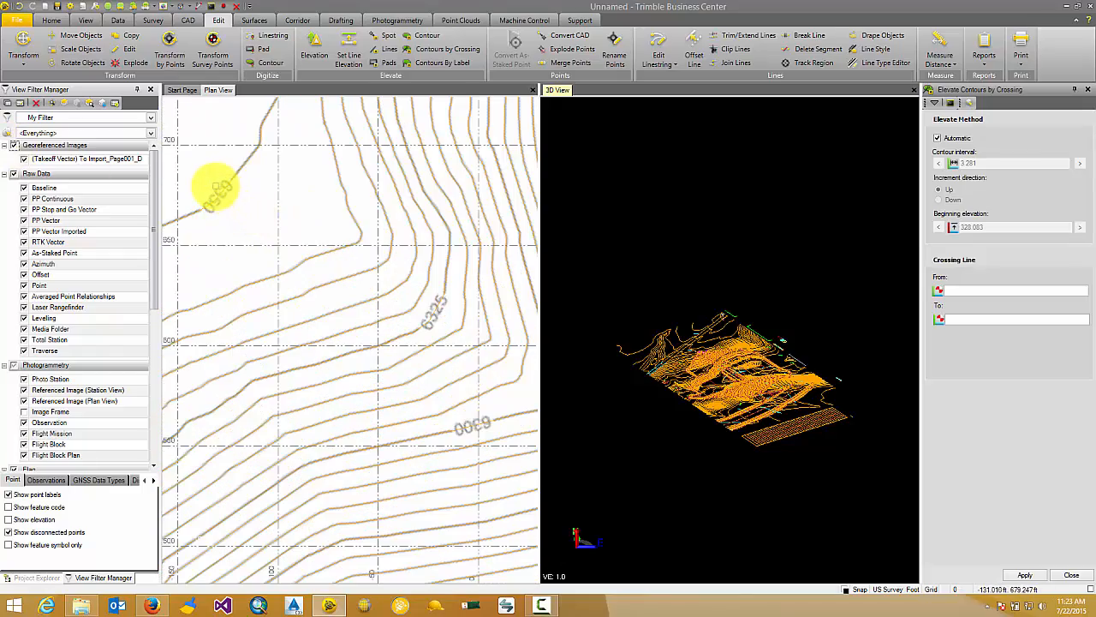
pyautogui.scroll(-4, 214, 182)
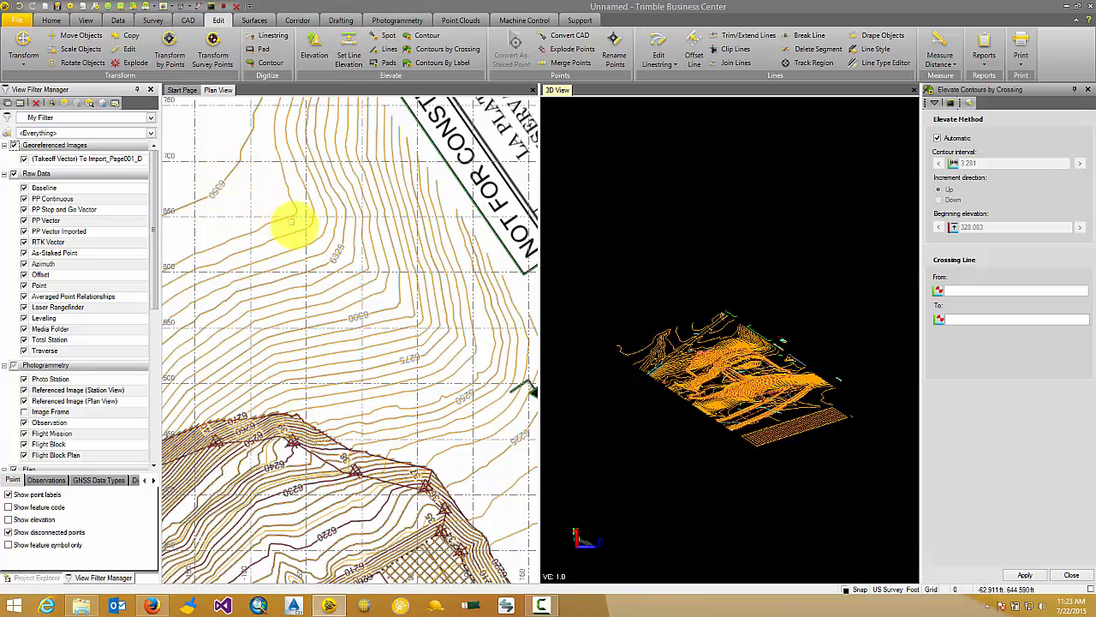
pyautogui.moveTo(428, 364); pyautogui.dragTo(372, 325, button='middle')
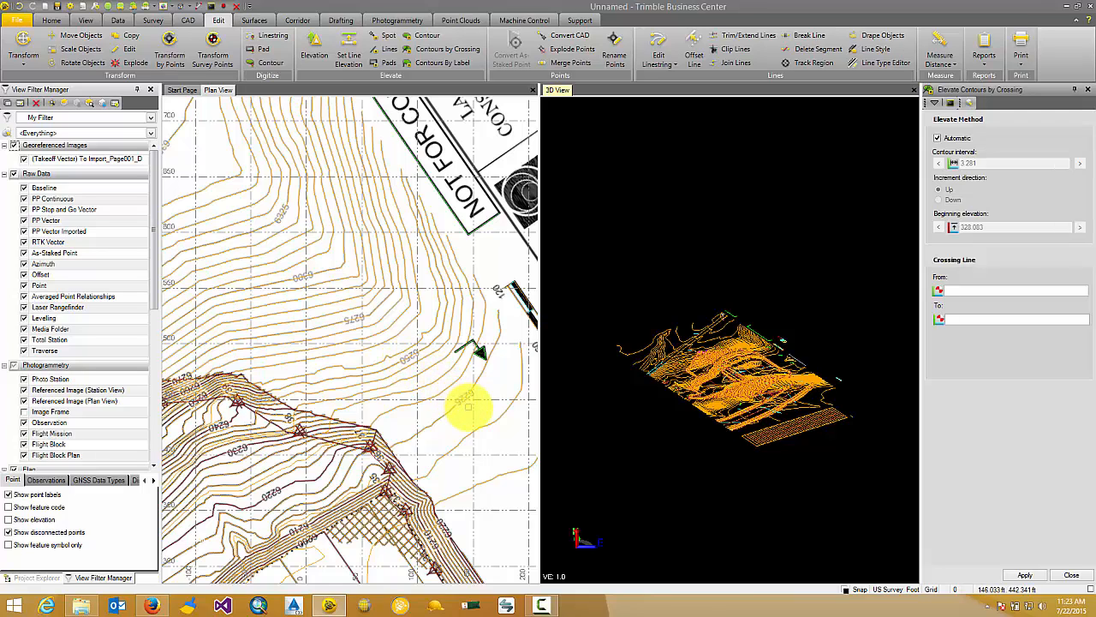
pyautogui.scroll(-3, 474, 406)
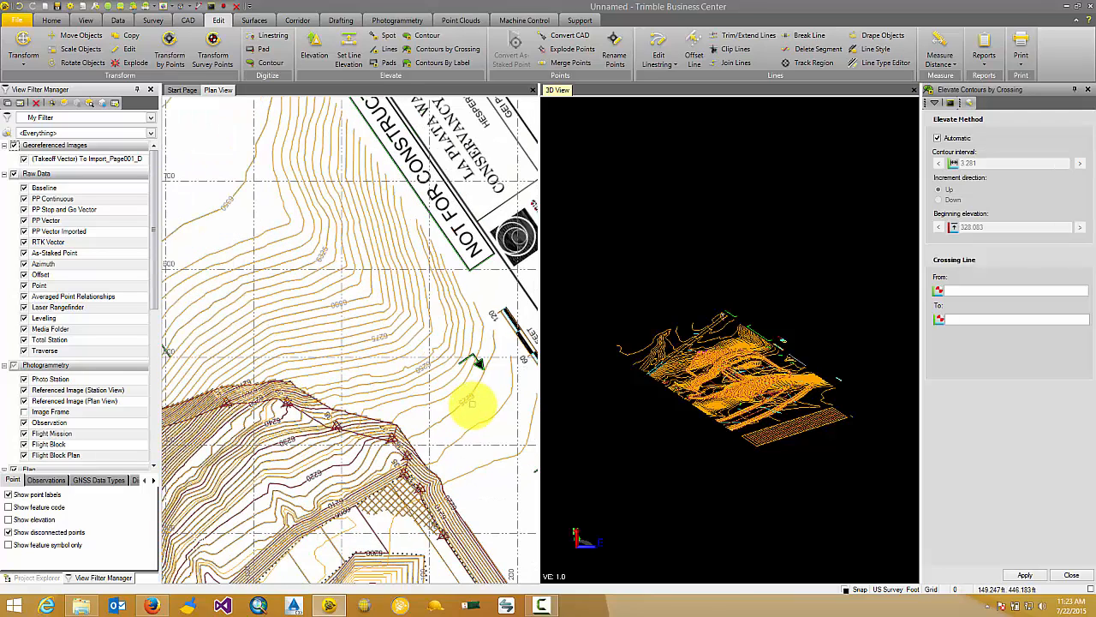
pyautogui.click(937, 137)
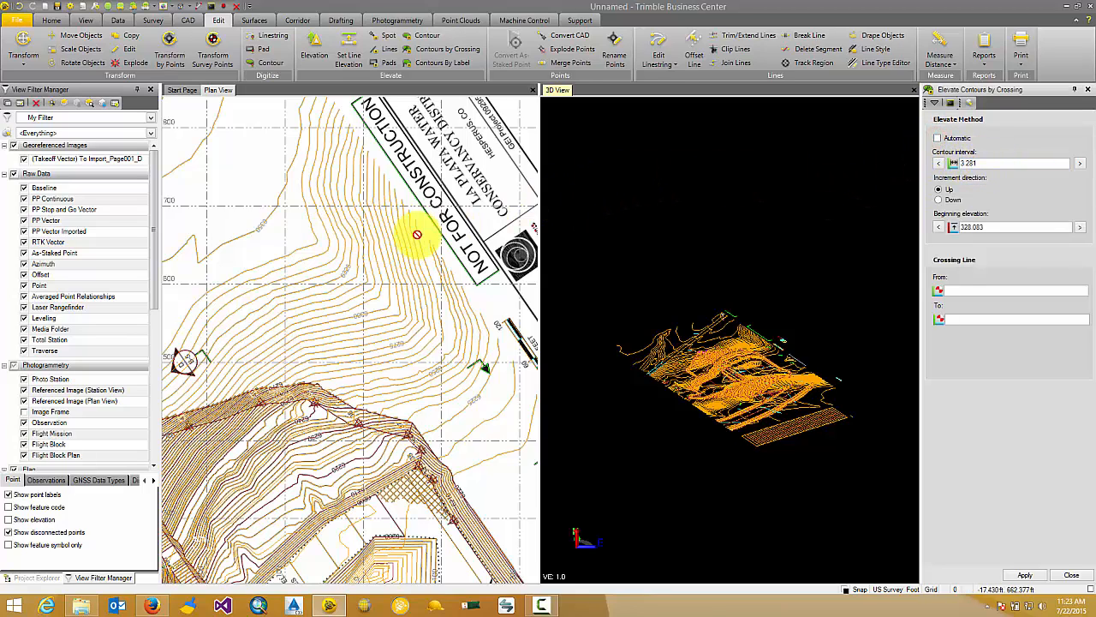
pyautogui.doubleClick(963, 162)
pyautogui.write('5')
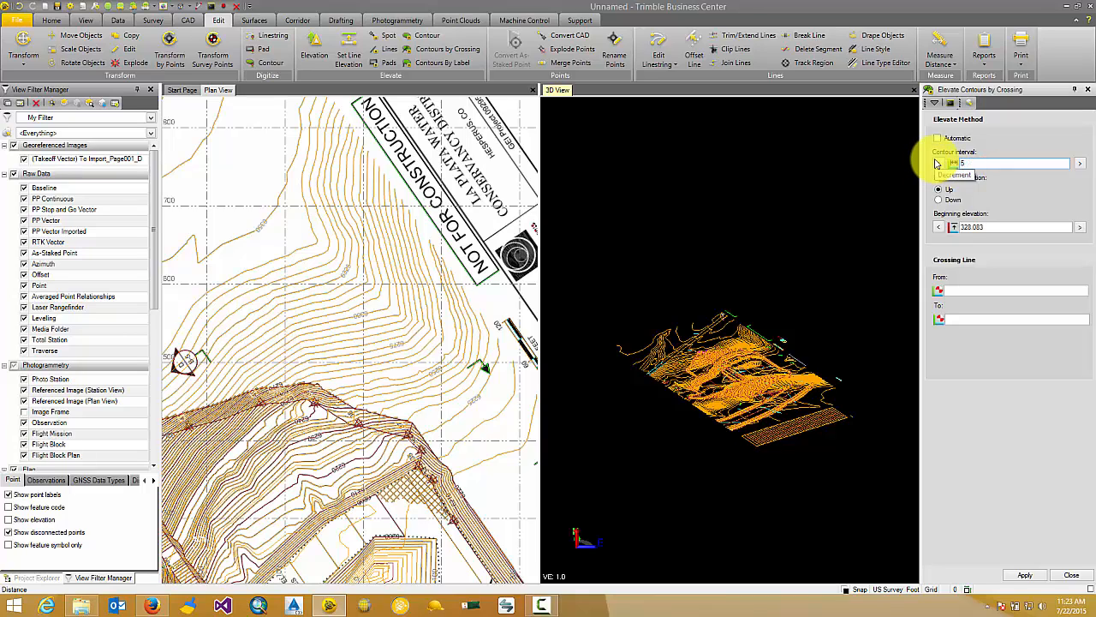
pyautogui.press('Tab')
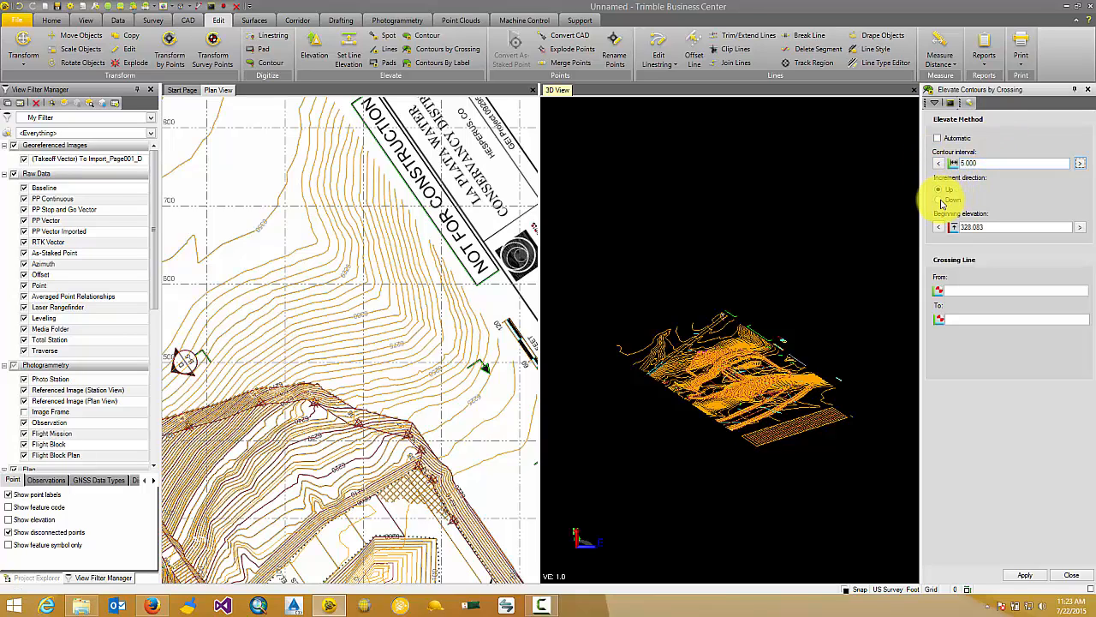
# Set the increment direction to Down and the beginning elevation to 6350.
pyautogui.click(939, 200)
pyautogui.doubleClick(992, 227)
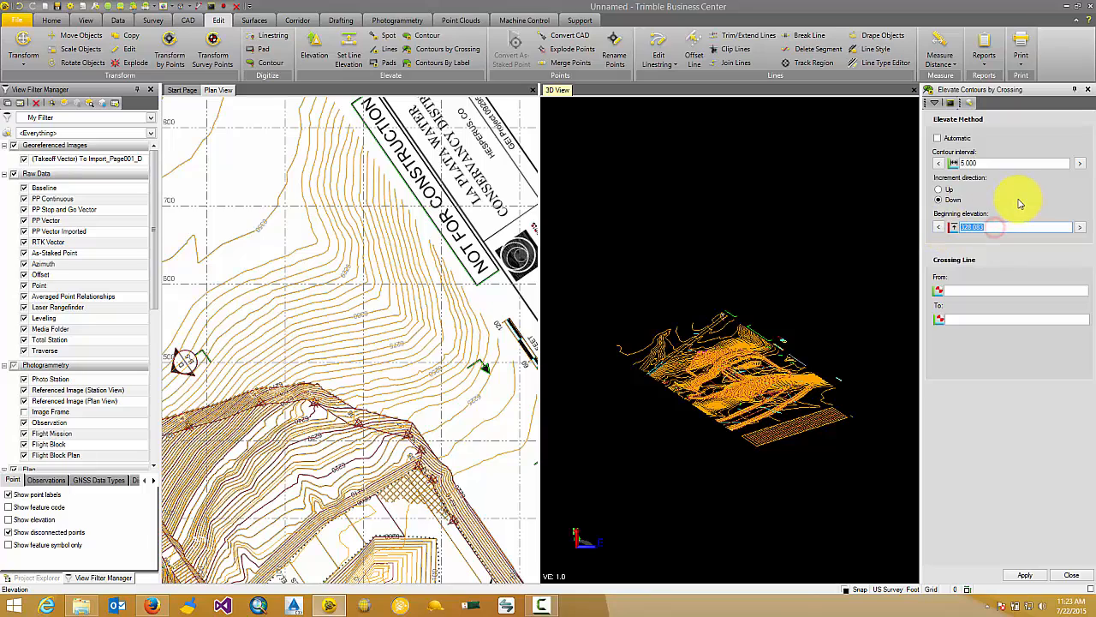
pyautogui.write('6350')
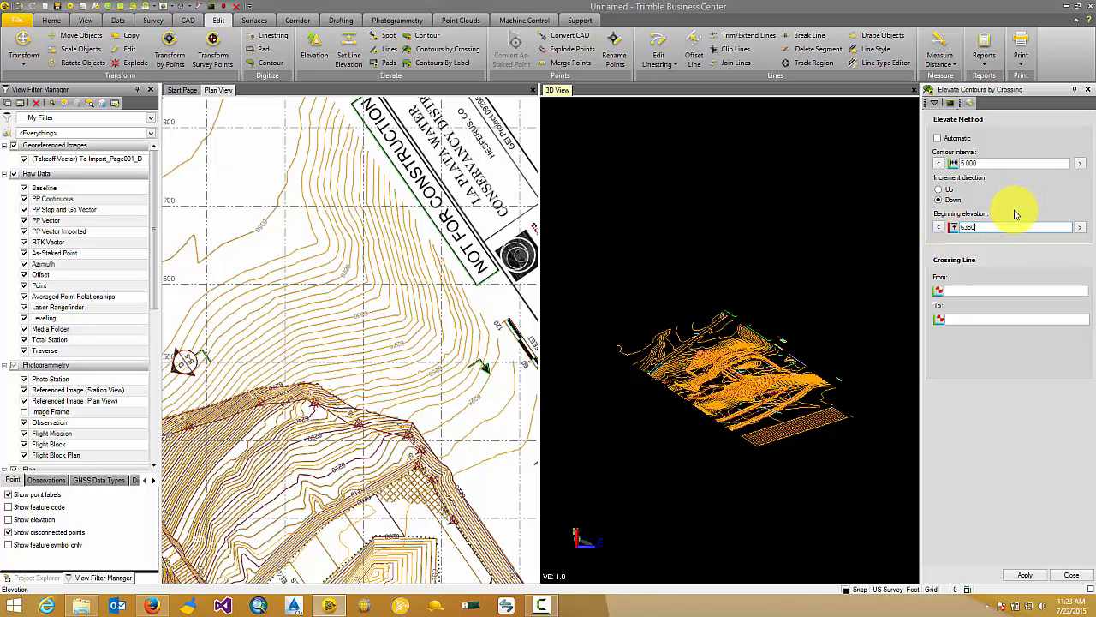
# Elevate the hillside contours with a crossing line from about -138.5, 717.9 above the 6350 contour downhill to about 190.0, 384.5, past the 6225 contour.
pyautogui.click(957, 292)
pyautogui.scroll(-2, 387, 230)
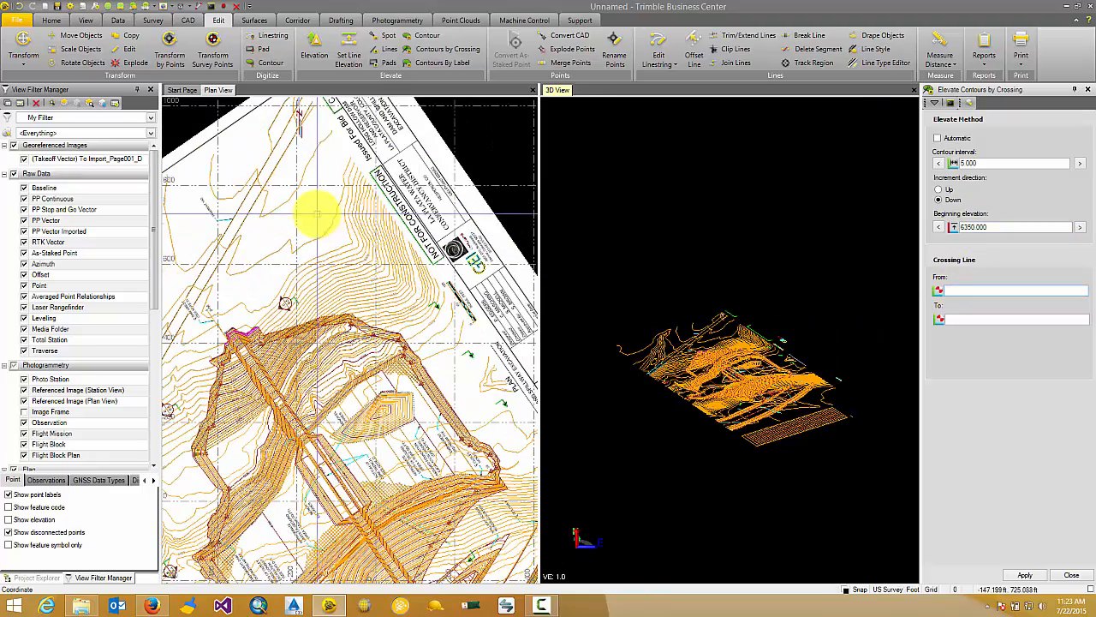
pyautogui.click(320, 218)
pyautogui.scroll(5, 433, 318)
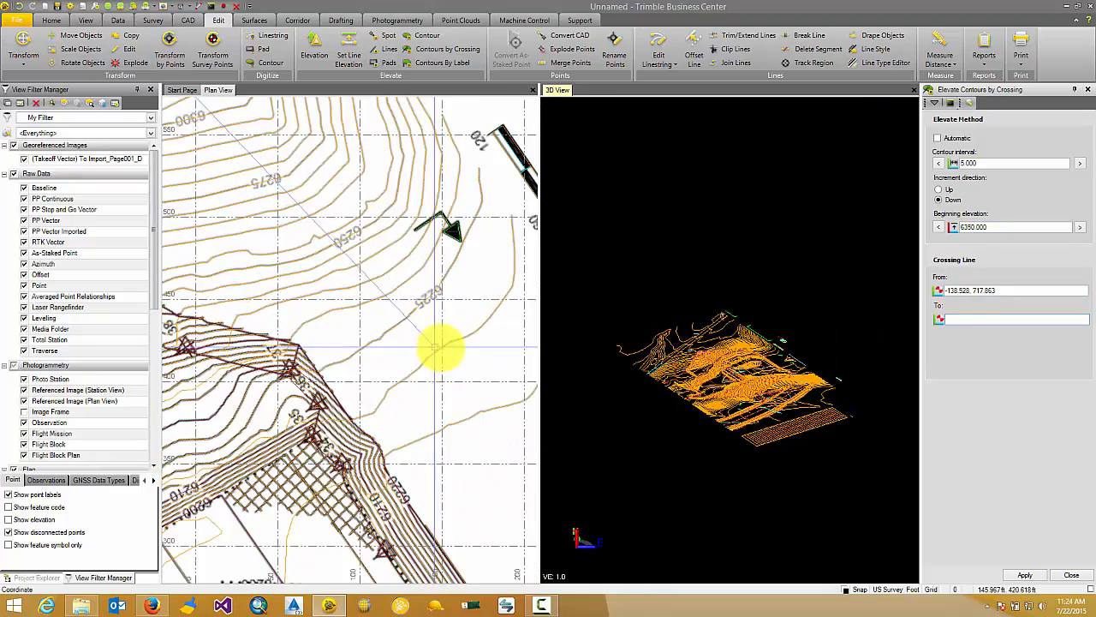
pyautogui.scroll(-3, 453, 358)
pyautogui.moveTo(441, 371); pyautogui.dragTo(399, 354, button='middle')
pyautogui.click(399, 344)
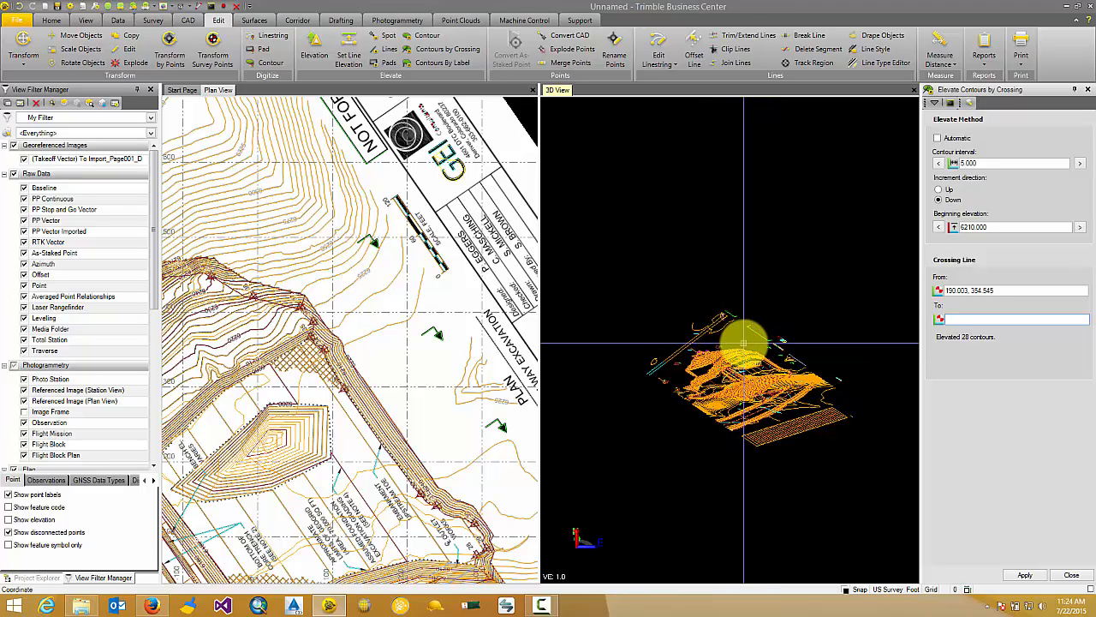
# Examine the elevated contours relative to the remaining flat linework in the 3D view.
pyautogui.scroll(-3, 767, 334)
pyautogui.scroll(-2, 746, 276)
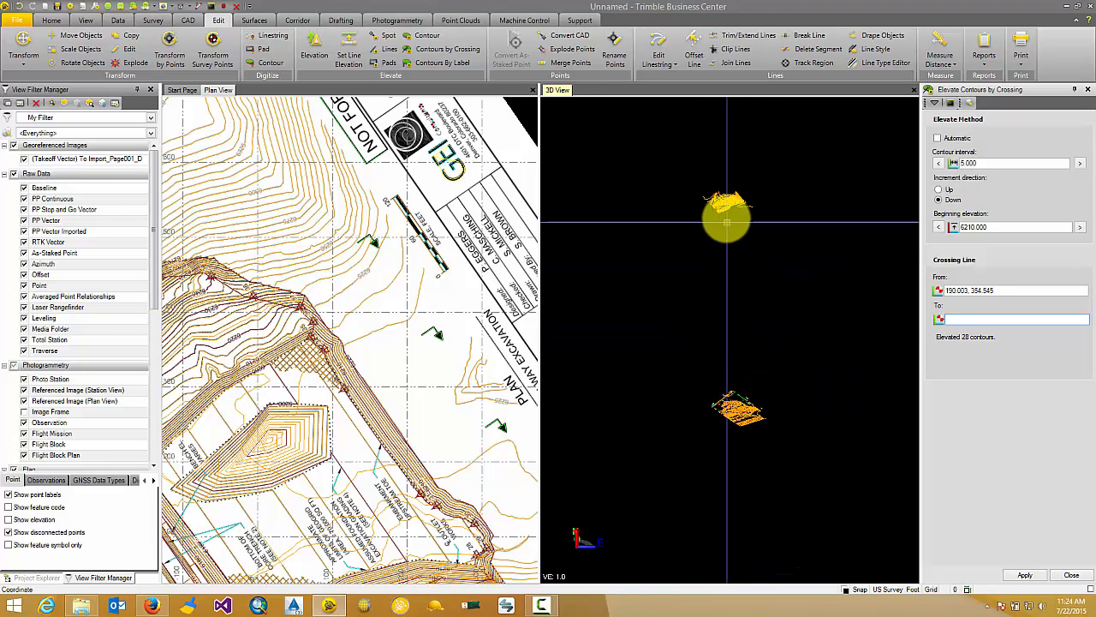
pyautogui.scroll(4, 743, 403)
pyautogui.moveTo(742, 406); pyautogui.dragTo(763, 302, button='middle')
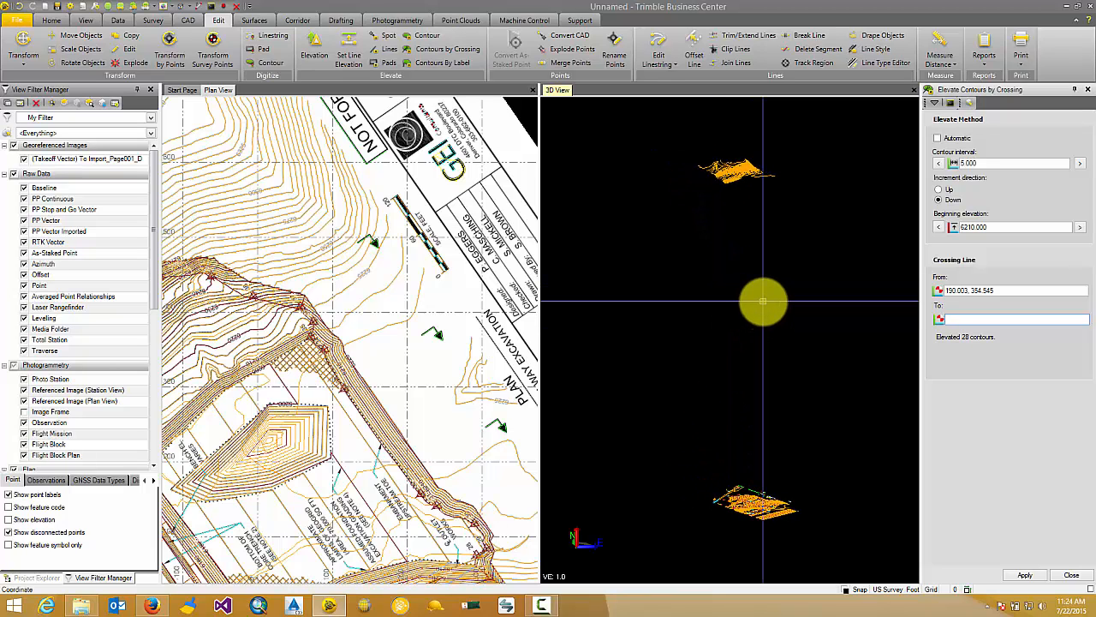